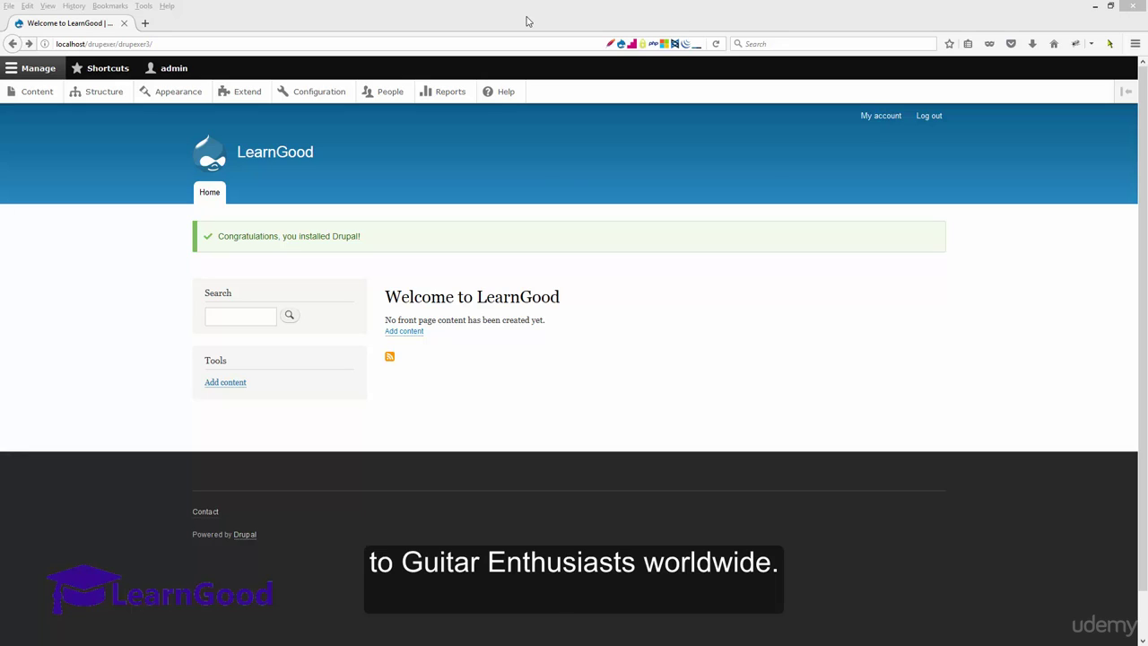
{"action": "left_click_drag", "start_coordinate": [217, 236], "coordinate": [410, 233]}
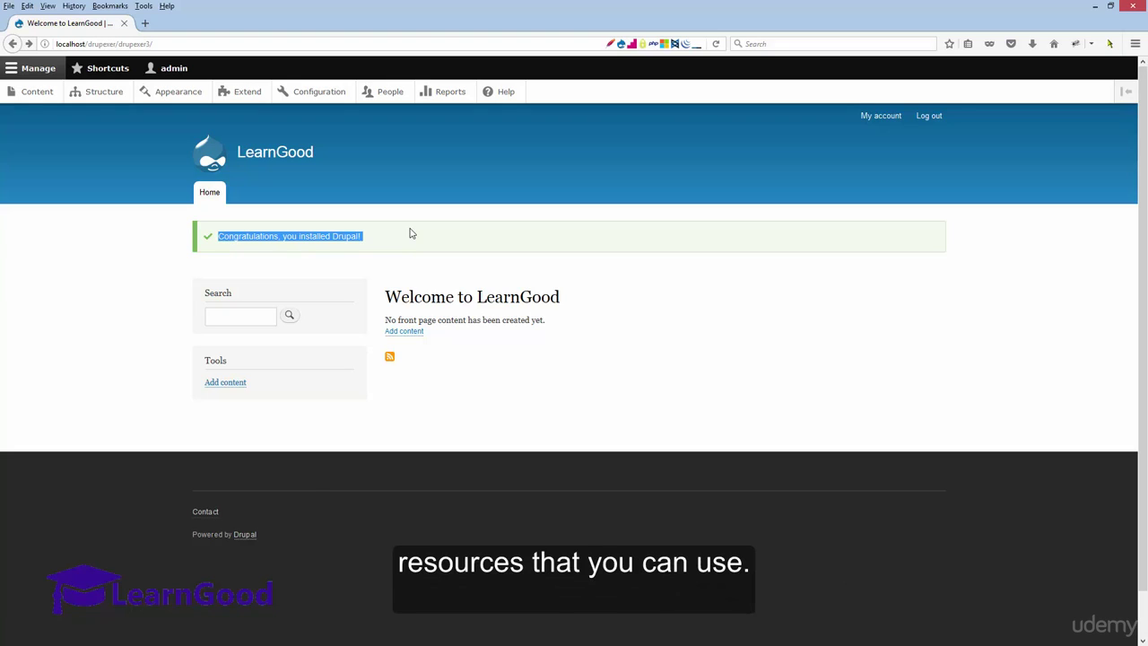
{"action": "left_click", "coordinate": [413, 237]}
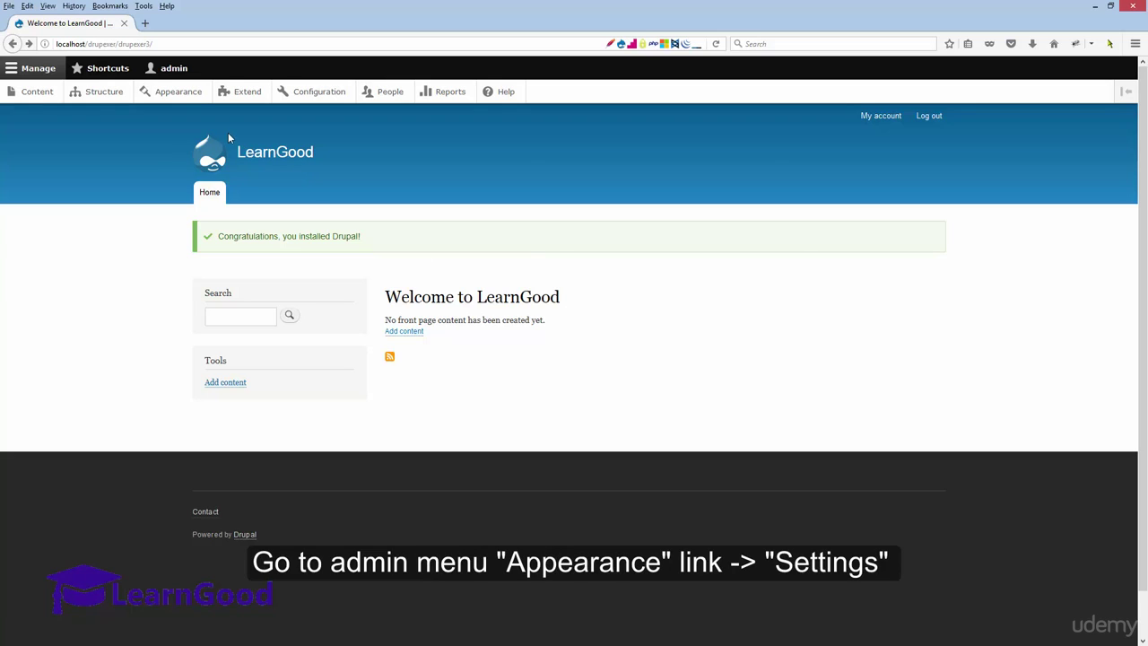
- In the global appearance settings, turn off the theme-supplied logo and choose "Guitar Forum Logo Image - ver 2.png" as the logo upload
{"action": "left_click", "coordinate": [186, 95]}
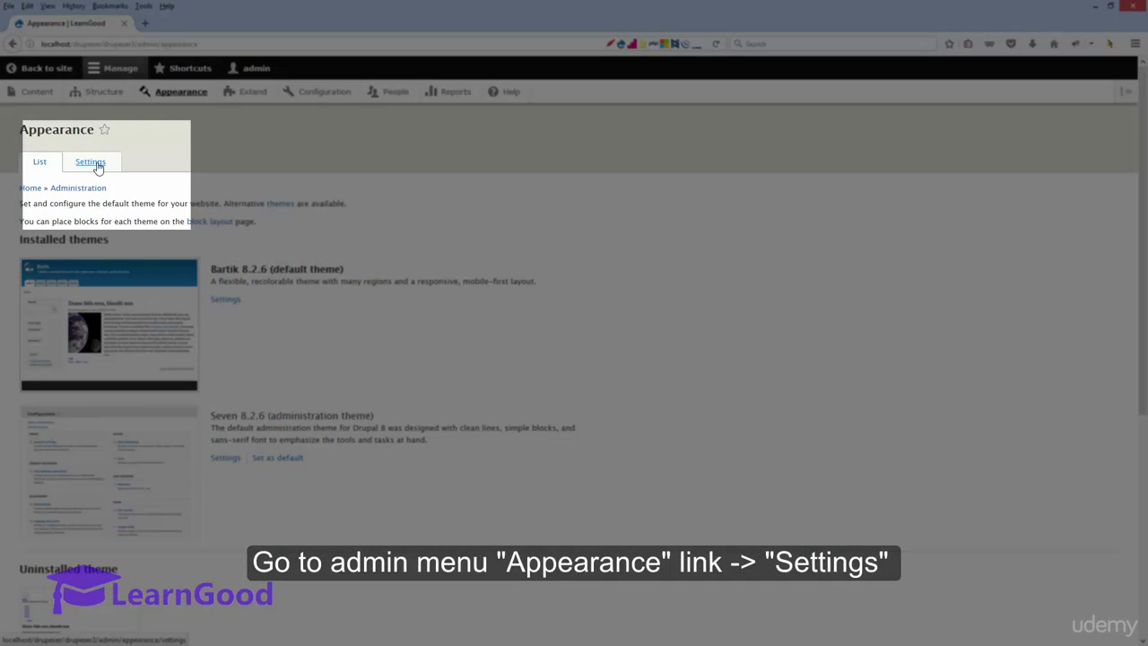
{"action": "left_click", "coordinate": [96, 166]}
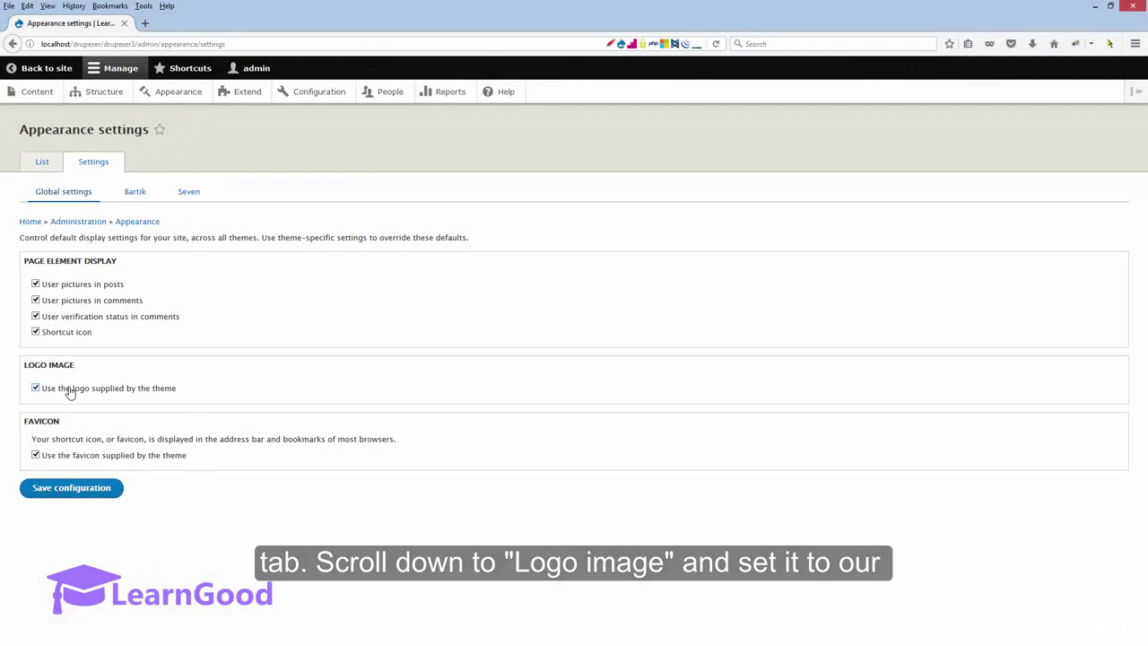
{"action": "left_click", "coordinate": [70, 392]}
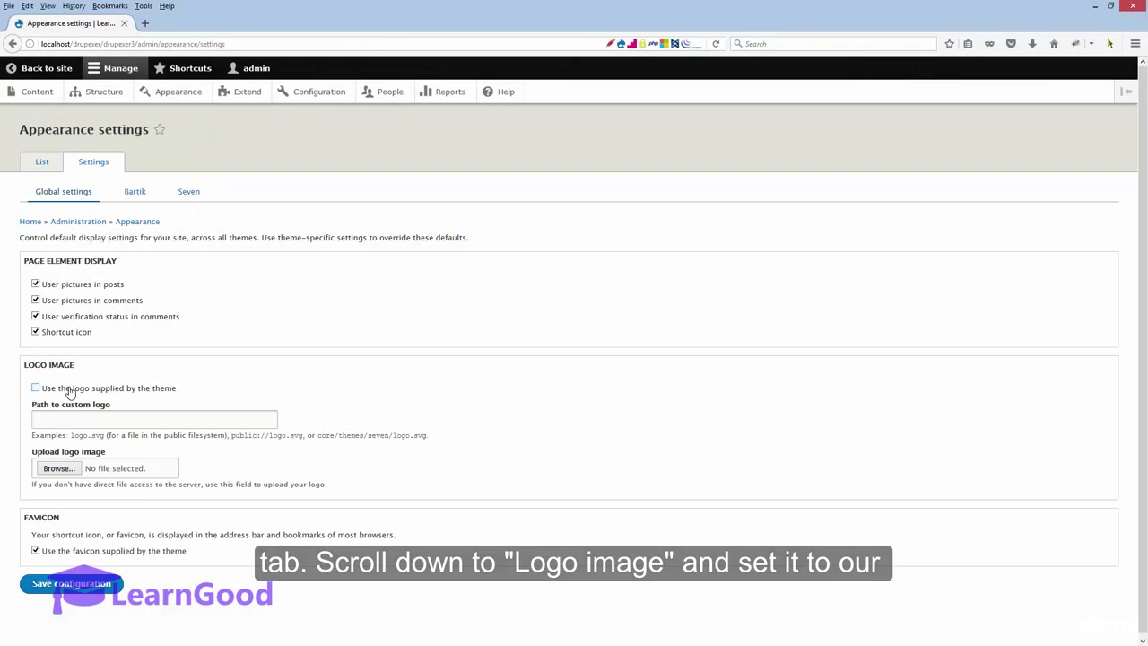
{"action": "left_click", "coordinate": [59, 468]}
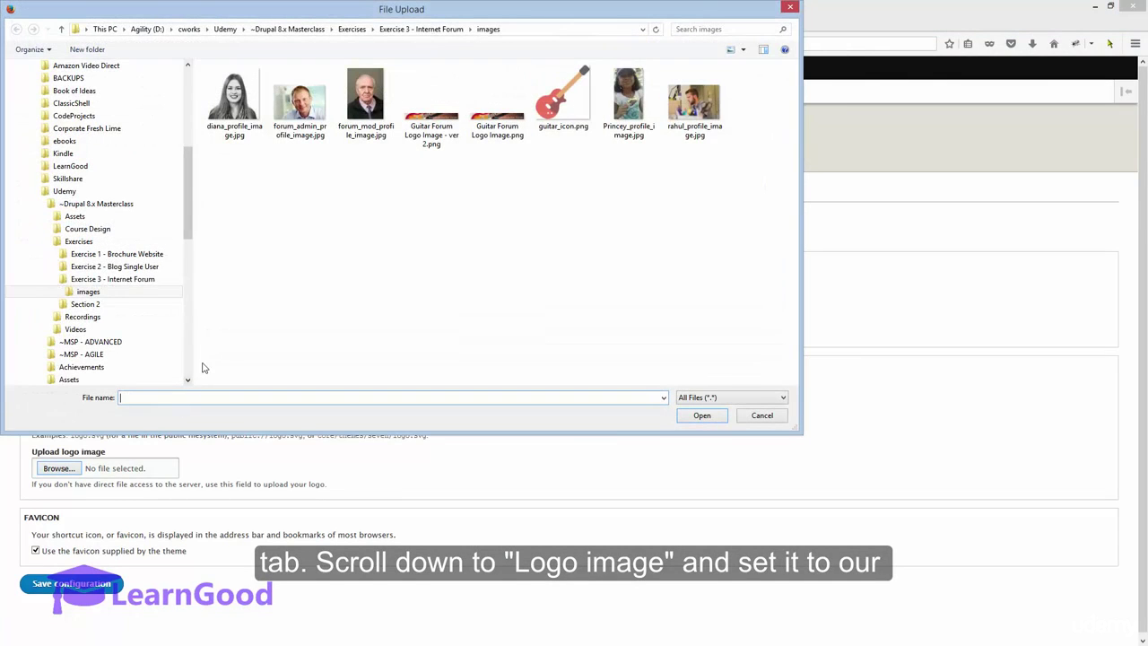
{"action": "double_click", "coordinate": [431, 121]}
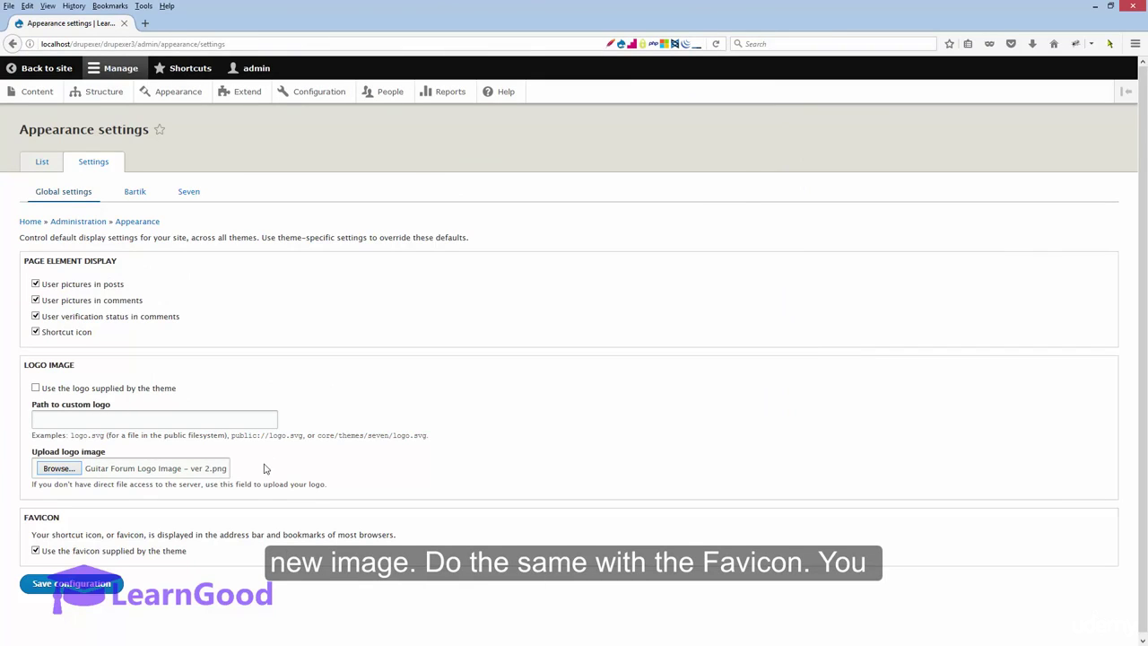
- Replace the theme-supplied favicon with guitar_icon.png, then save the appearance configuration and return to the site
{"action": "left_click", "coordinate": [74, 552]}
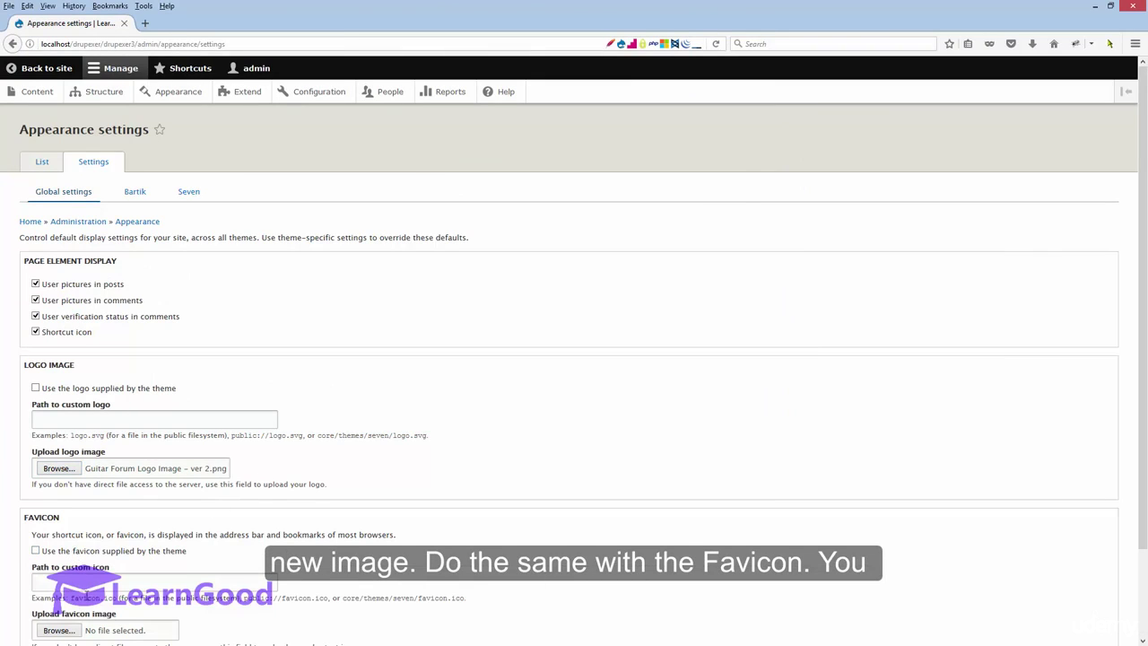
{"action": "scroll", "coordinate": [75, 538], "scroll_direction": "down", "scroll_amount": 2}
{"action": "left_click", "coordinate": [75, 536]}
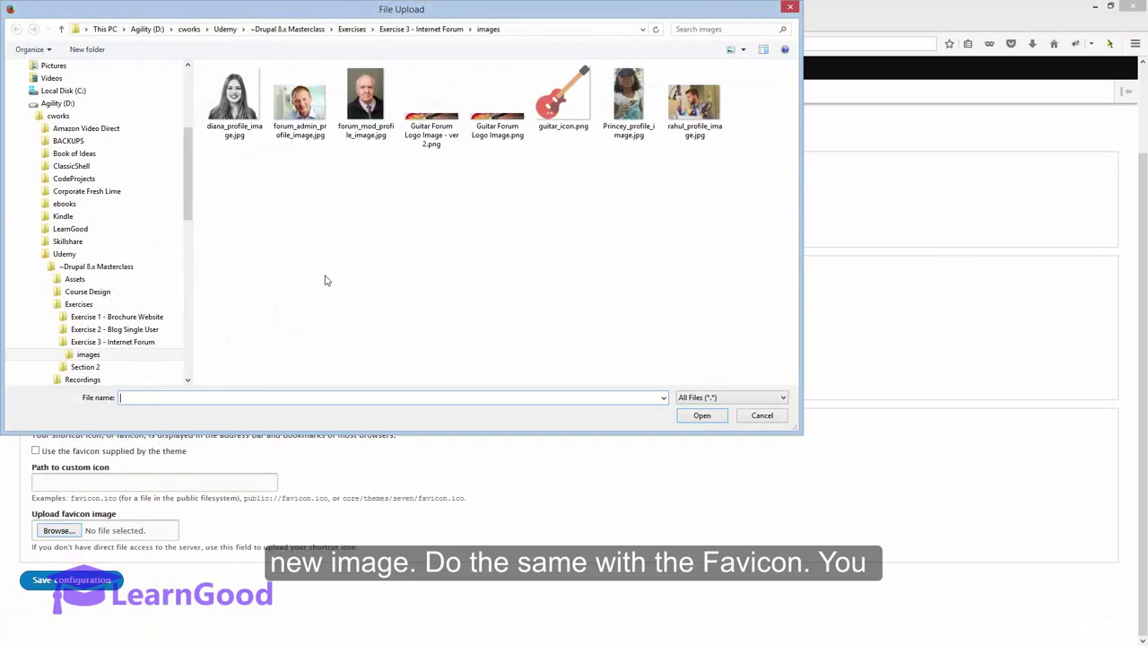
{"action": "left_click", "coordinate": [545, 115]}
{"action": "double_click", "coordinate": [545, 115]}
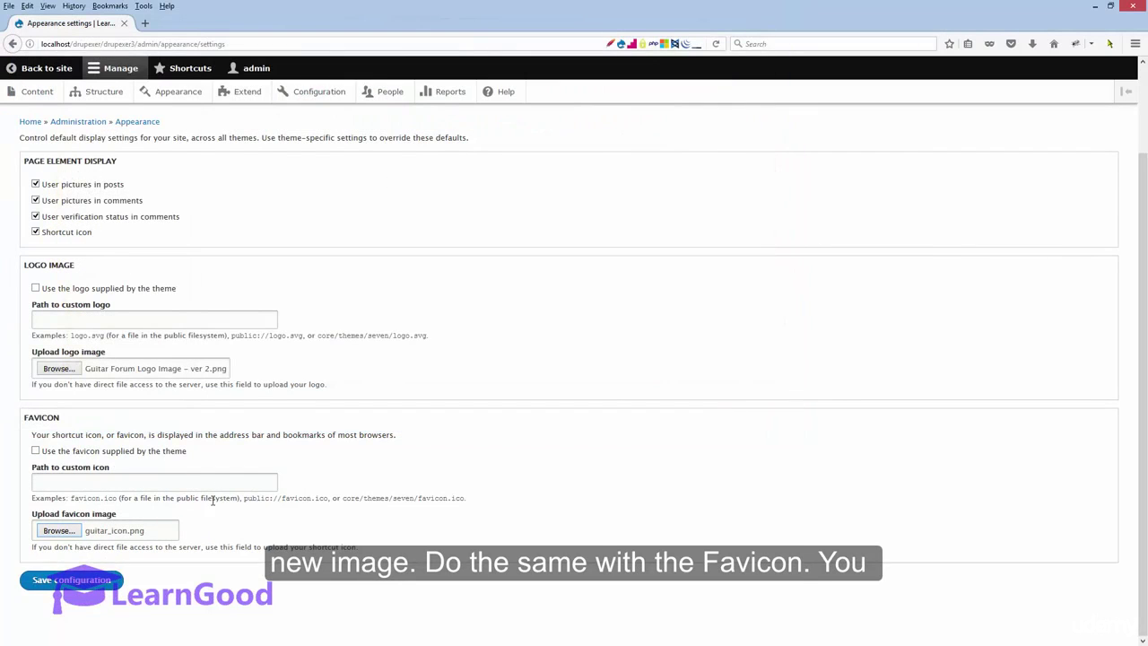
{"action": "left_click", "coordinate": [106, 585]}
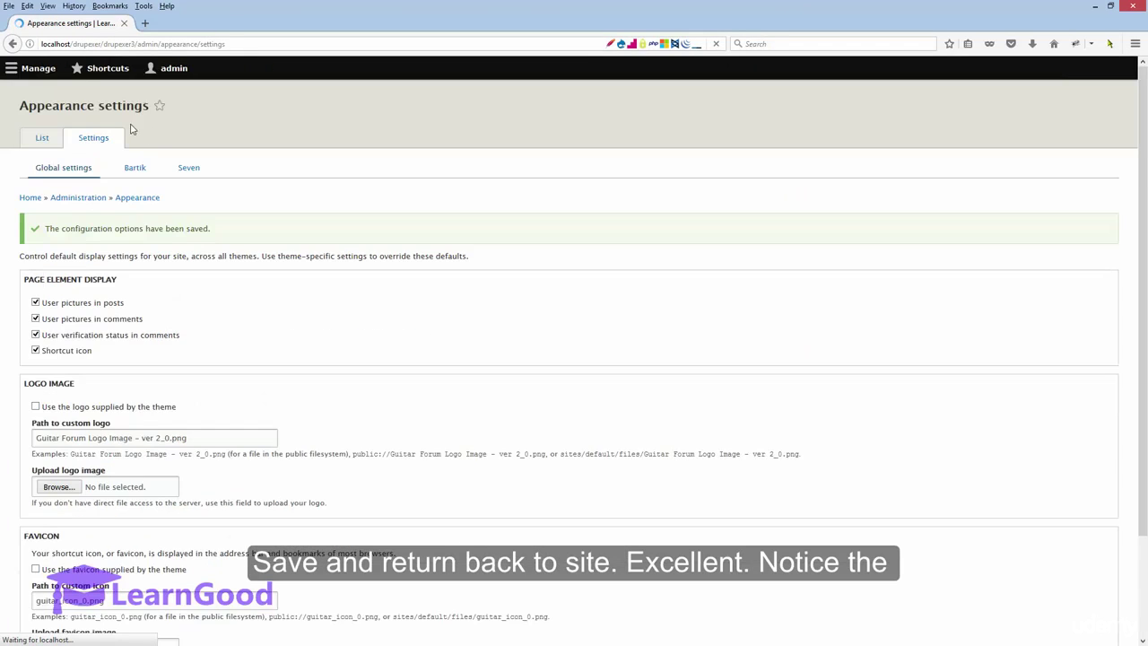
{"action": "left_click", "coordinate": [51, 69]}
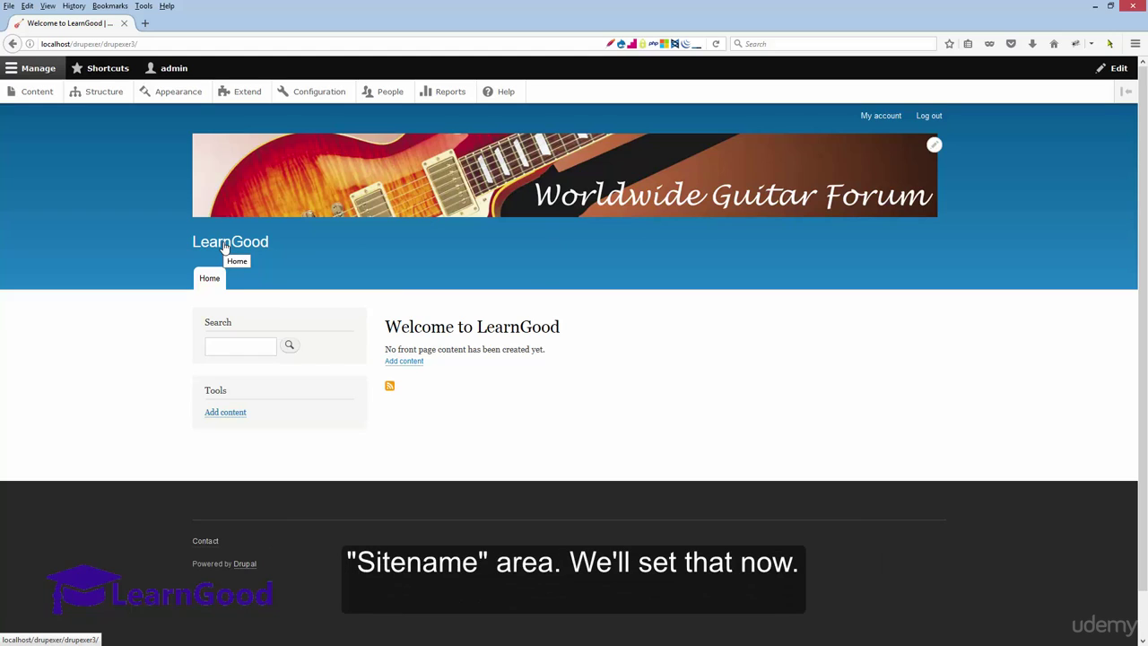
- Set the site name to "A global community of Guitar Lovers - from beginner to pro!" in the basic site settings, save and return to the site
{"action": "left_click", "coordinate": [307, 95]}
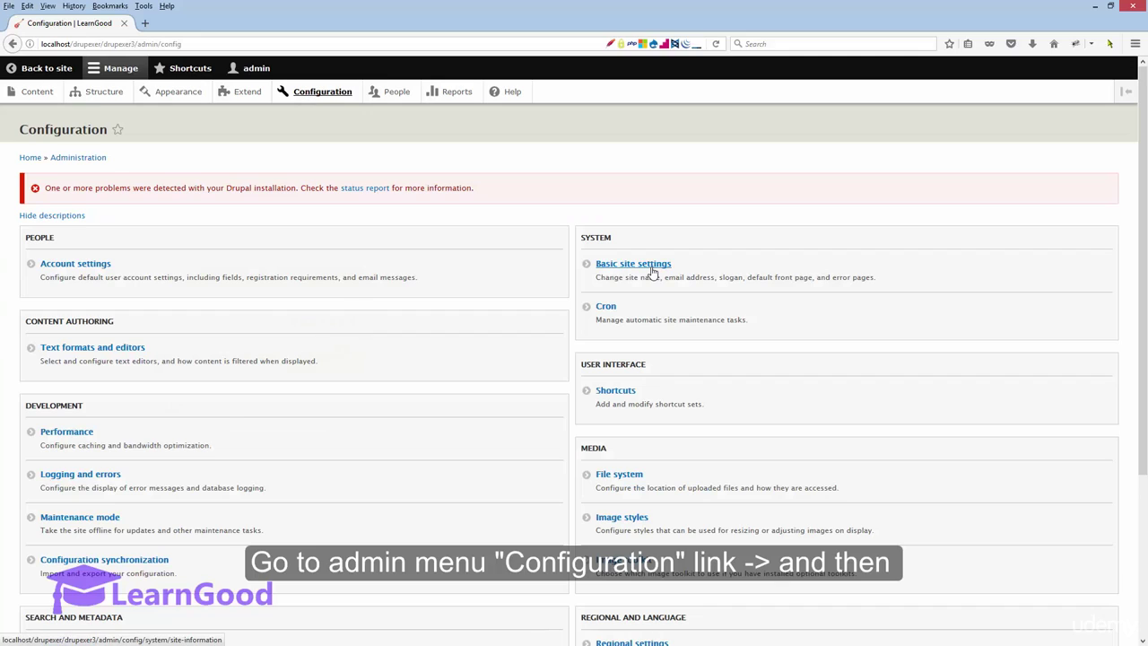
{"action": "left_click", "coordinate": [652, 271]}
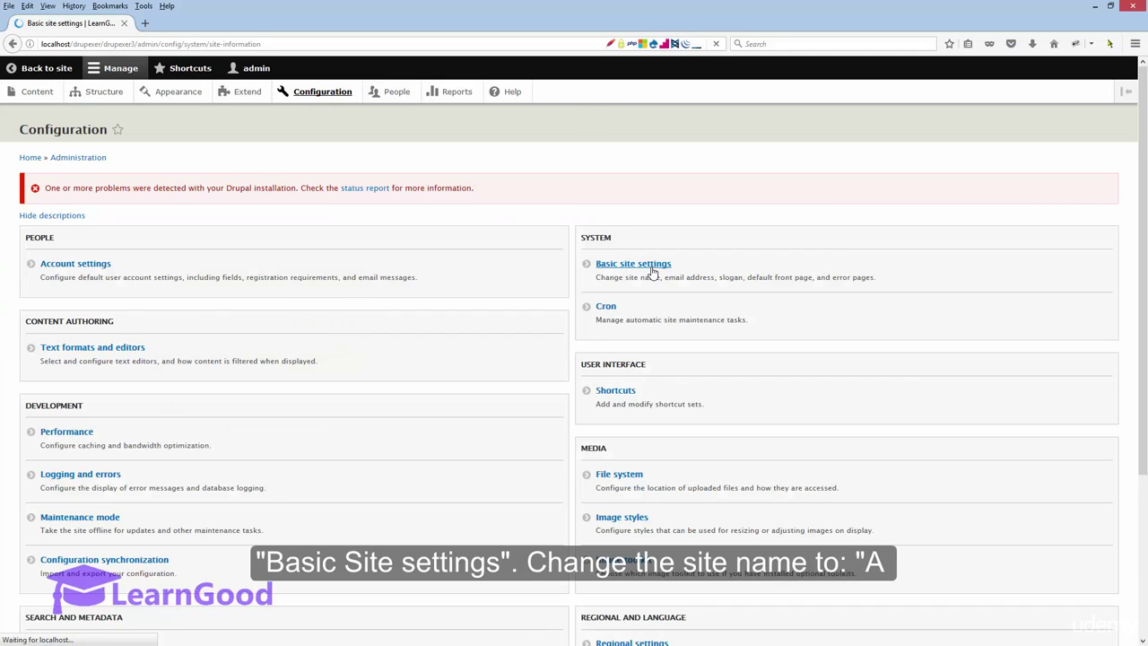
{"action": "left_click_drag", "start_coordinate": [78, 223], "coordinate": [36, 223]}
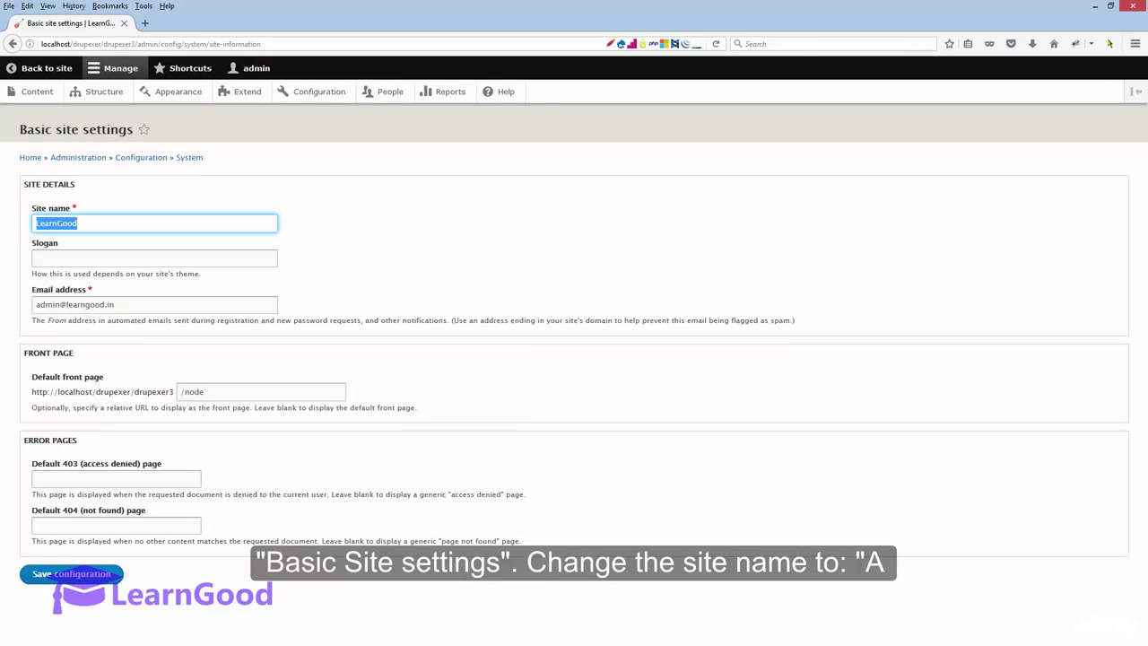
{"action": "type", "text": "A global community of Guitar Lovers - from beginner to pro!"}
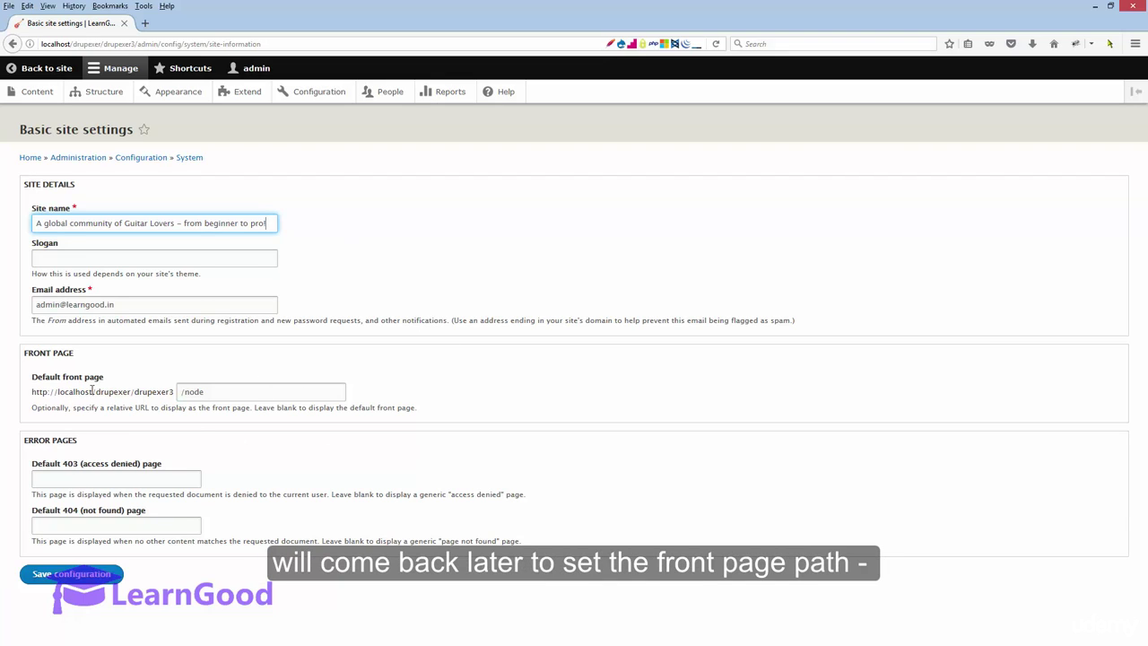
{"action": "double_click", "coordinate": [274, 391]}
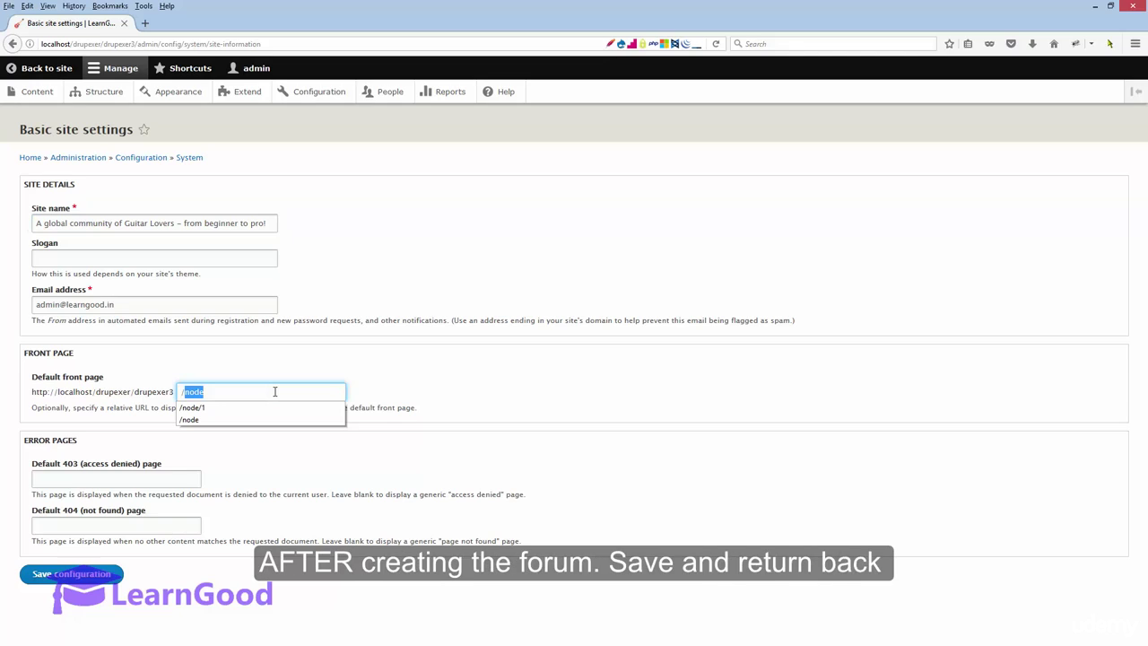
{"action": "key", "text": "Return"}
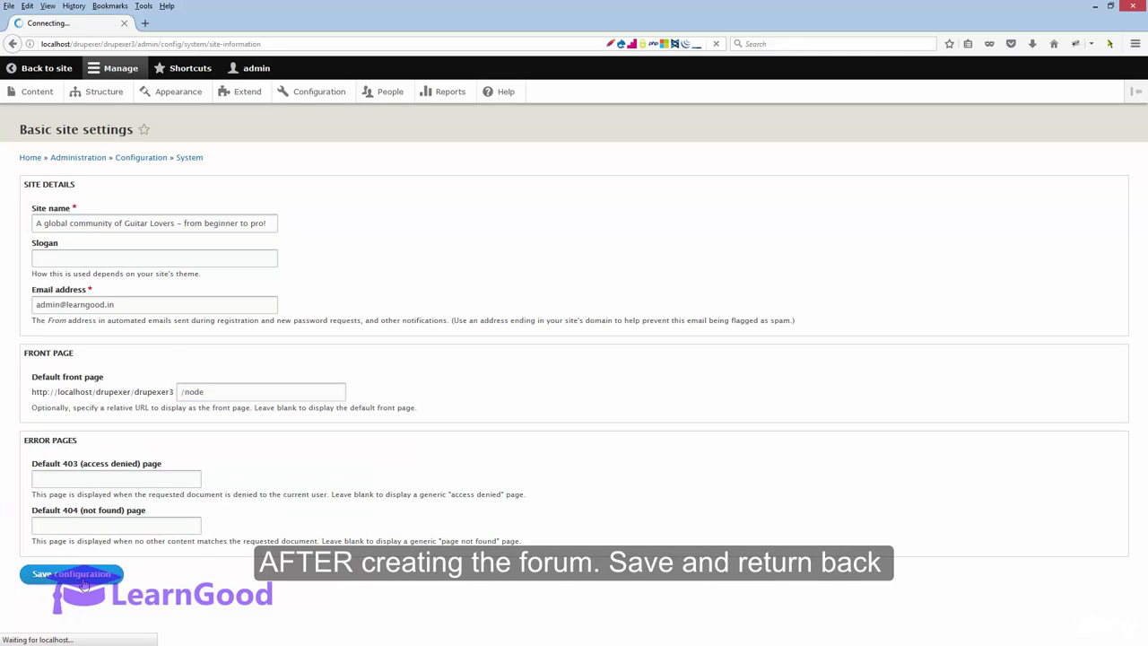
{"action": "left_click", "coordinate": [60, 73]}
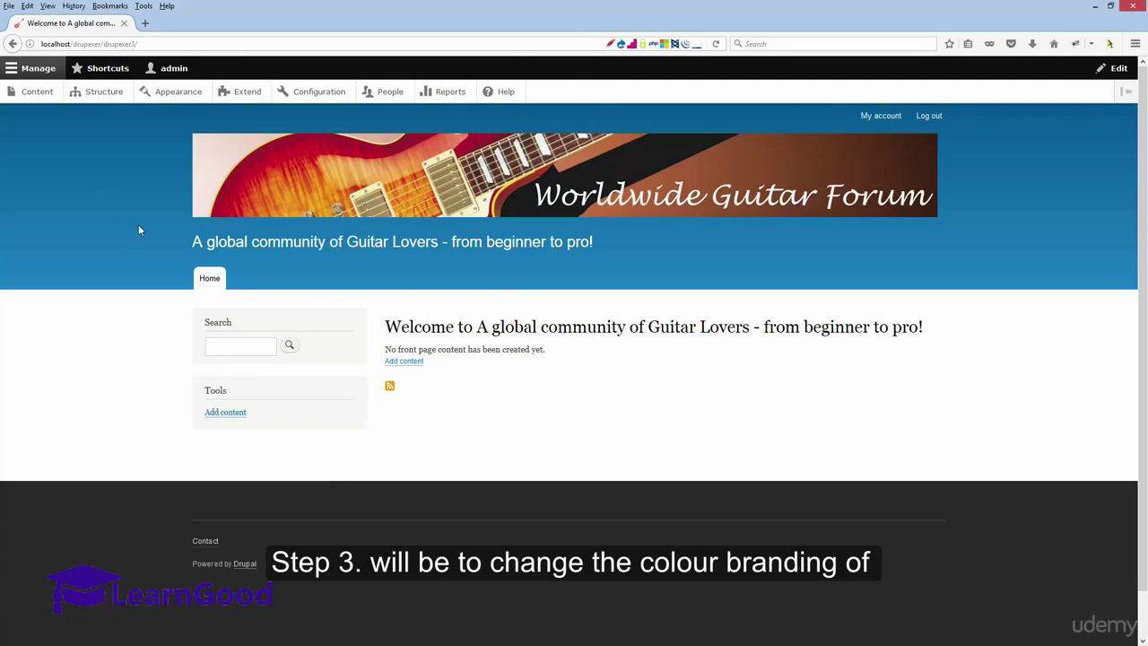
- Change the color set of the default Bartik theme to Firehouse in its appearance settings
{"action": "left_click", "coordinate": [178, 91]}
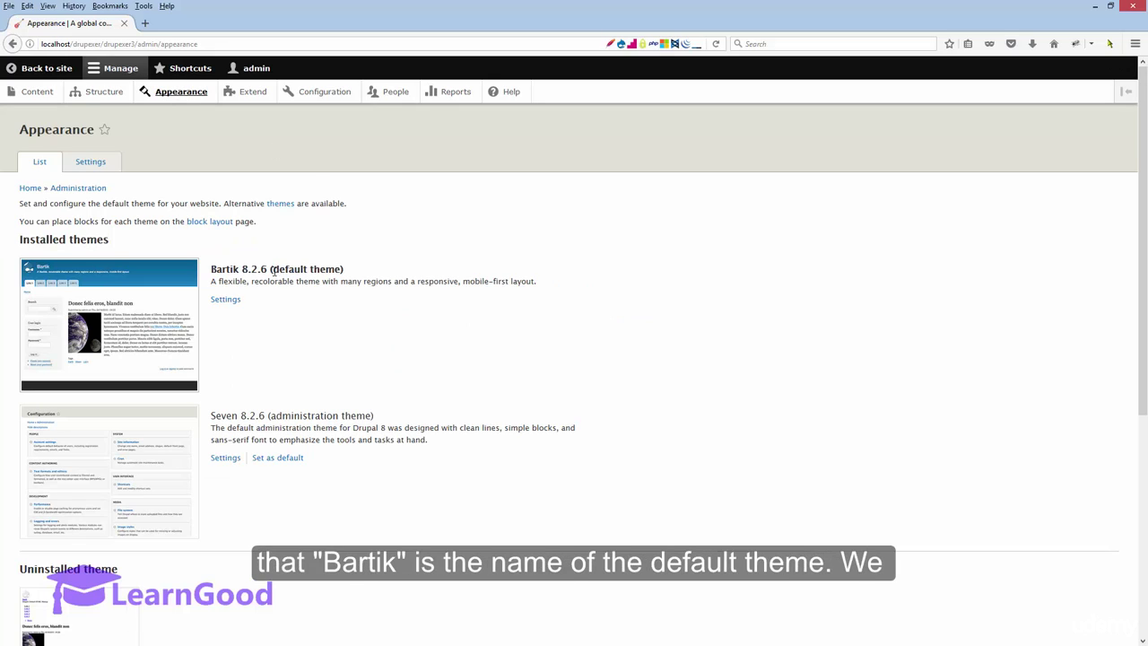
{"action": "left_click_drag", "start_coordinate": [273, 269], "coordinate": [343, 271]}
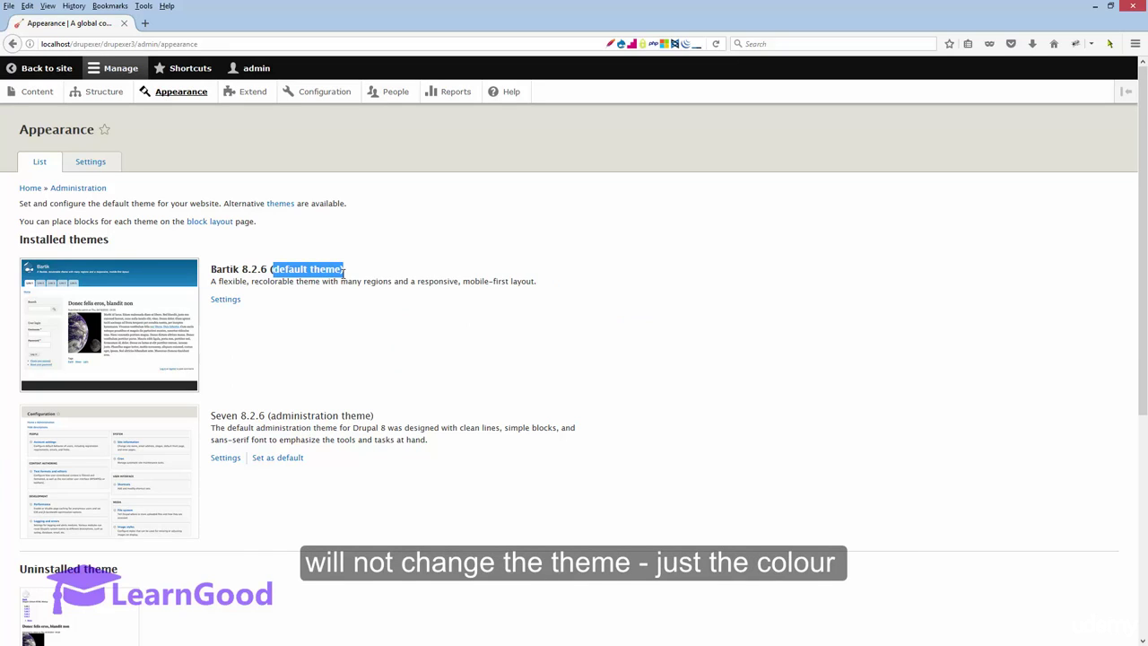
{"action": "left_click", "coordinate": [230, 303]}
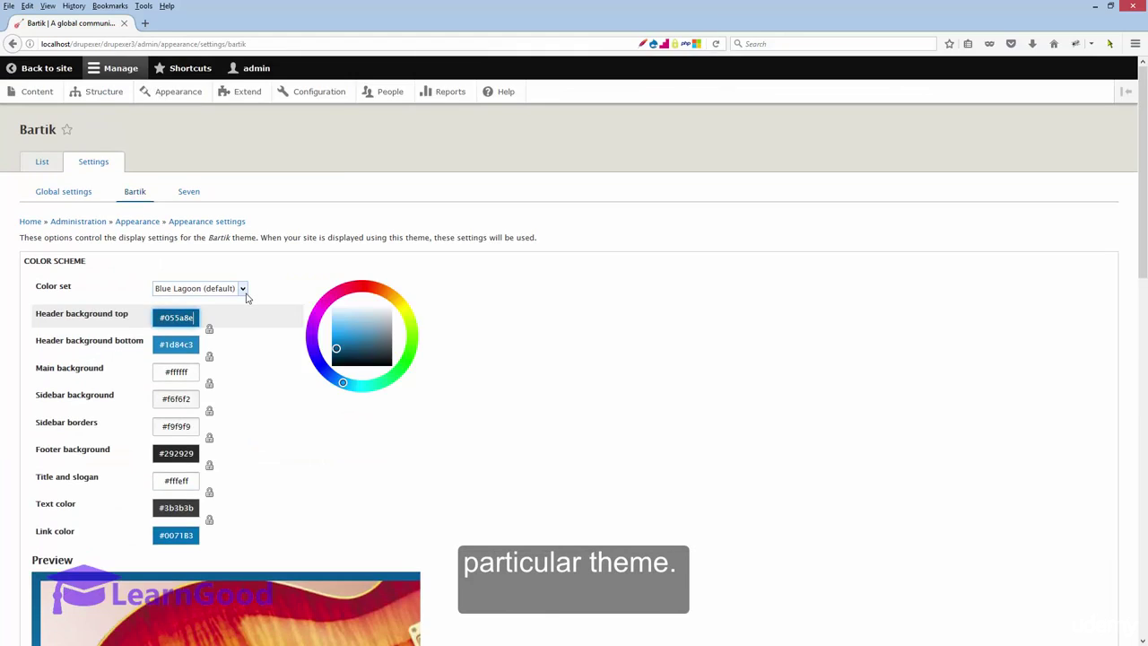
{"action": "scroll", "coordinate": [459, 256], "scroll_direction": "down", "scroll_amount": 3}
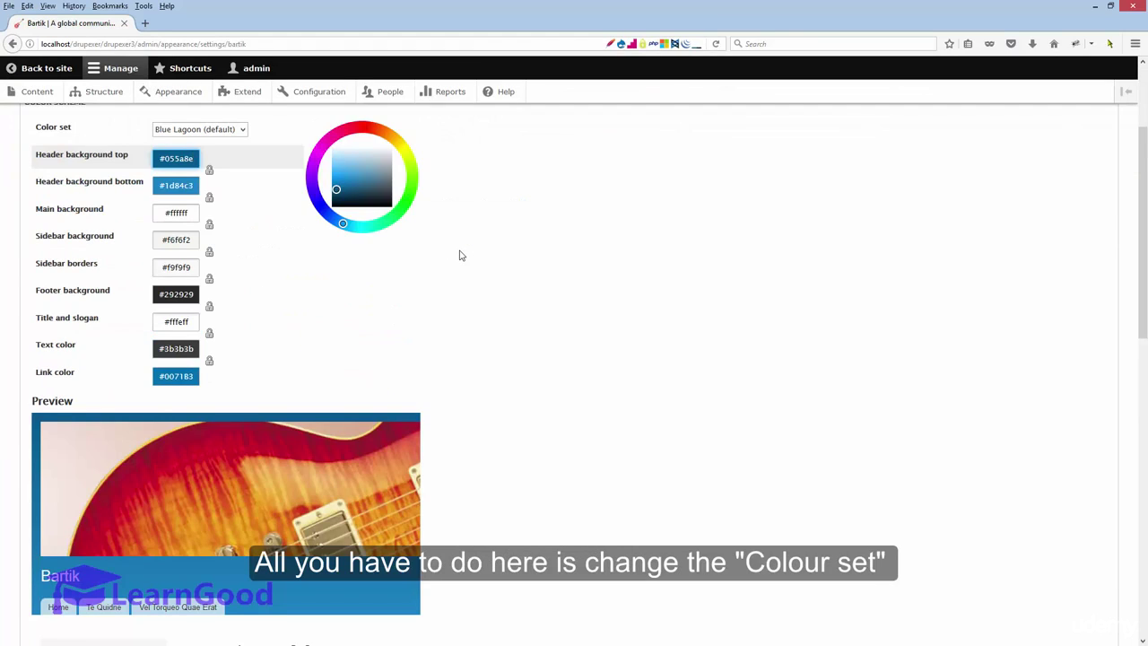
{"action": "left_click", "coordinate": [218, 131]}
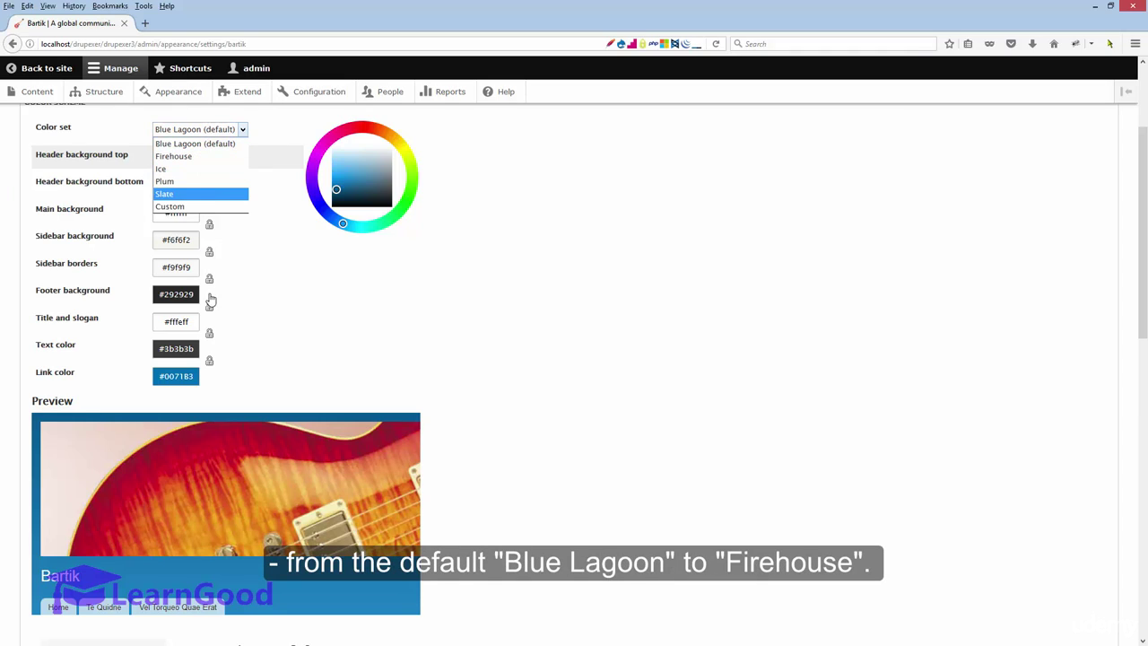
{"action": "left_click", "coordinate": [198, 158]}
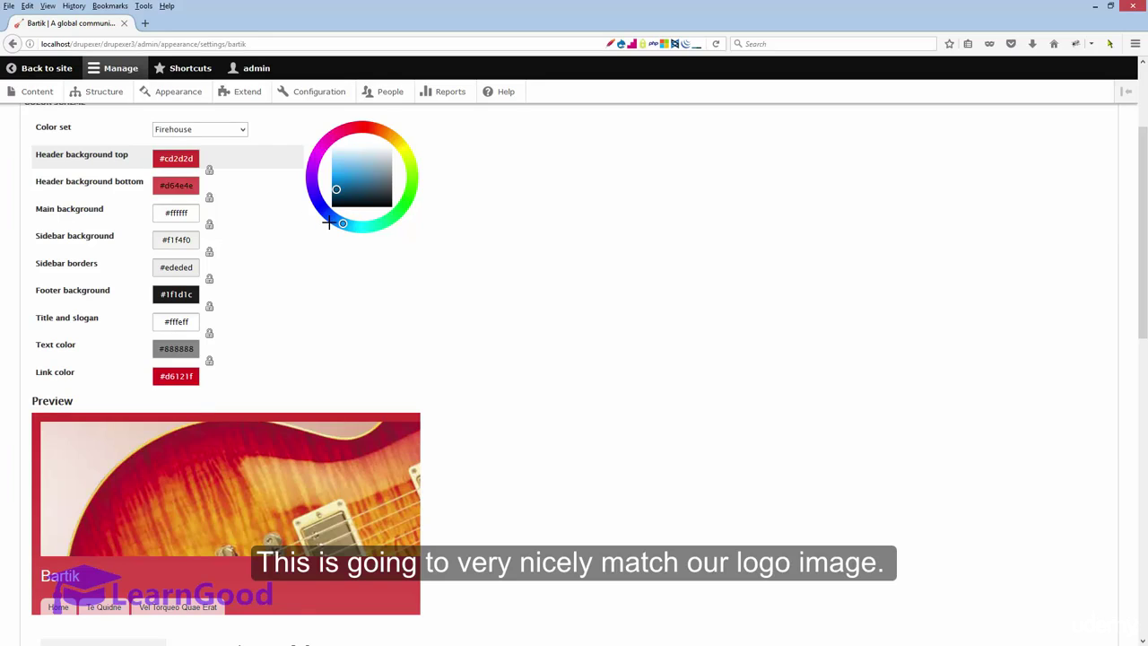
- Review the Bartik color preview, save the theme configuration and return to the site
{"action": "scroll", "coordinate": [329, 222], "scroll_direction": "down", "scroll_amount": 2}
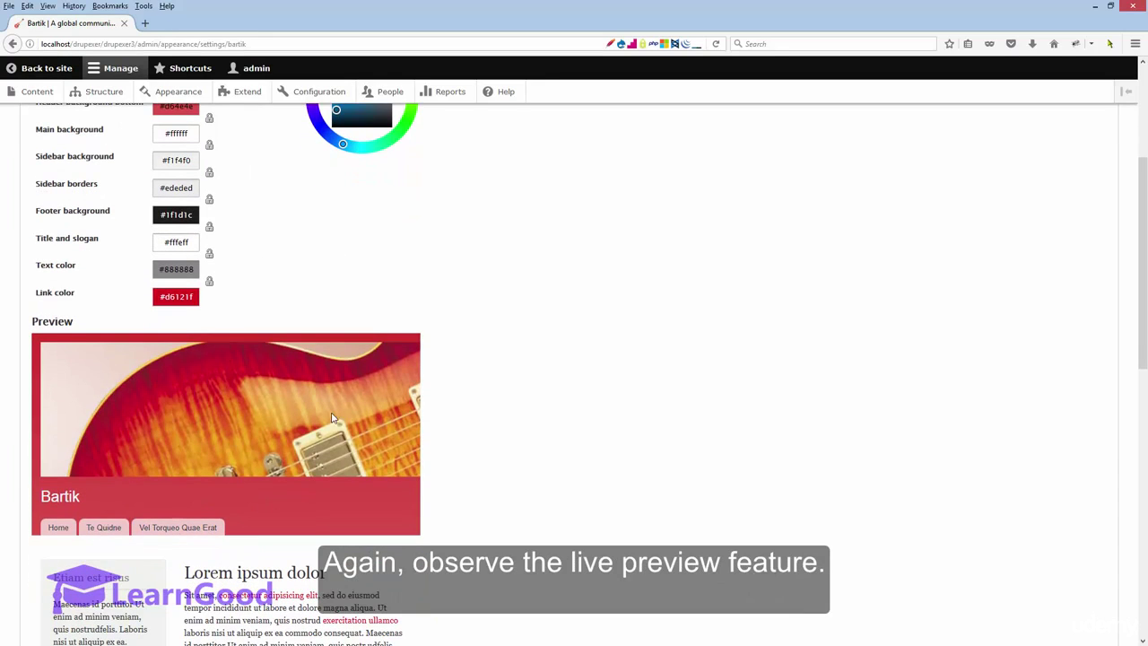
{"action": "scroll", "coordinate": [359, 302], "scroll_direction": "down", "scroll_amount": 2}
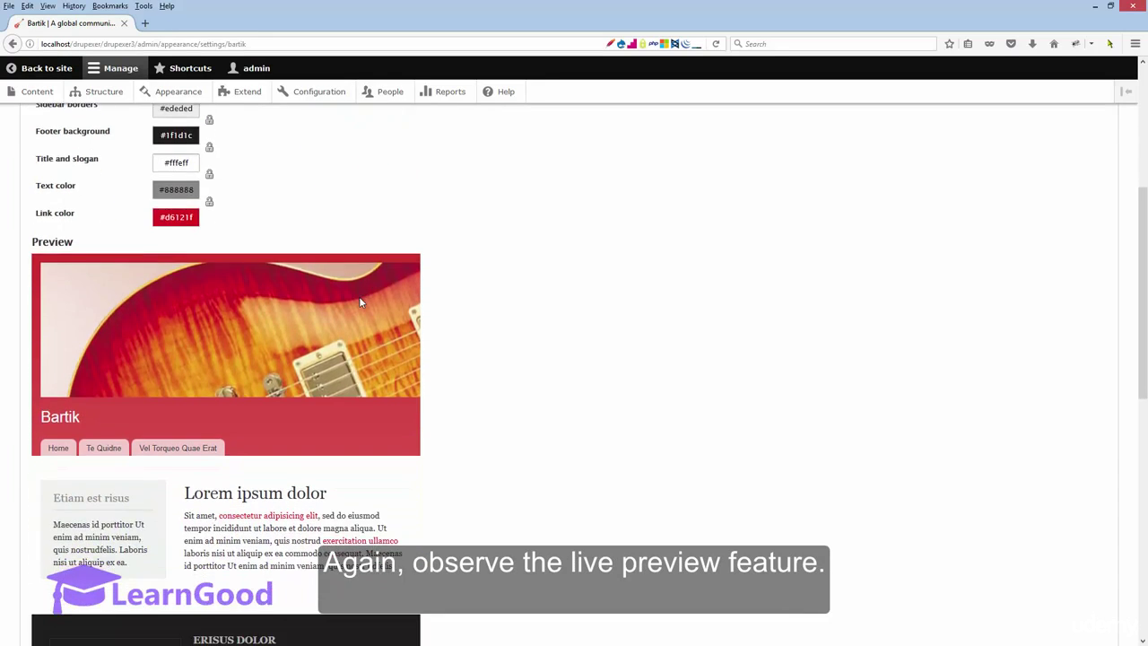
{"action": "scroll", "coordinate": [359, 302], "scroll_direction": "down", "scroll_amount": 6}
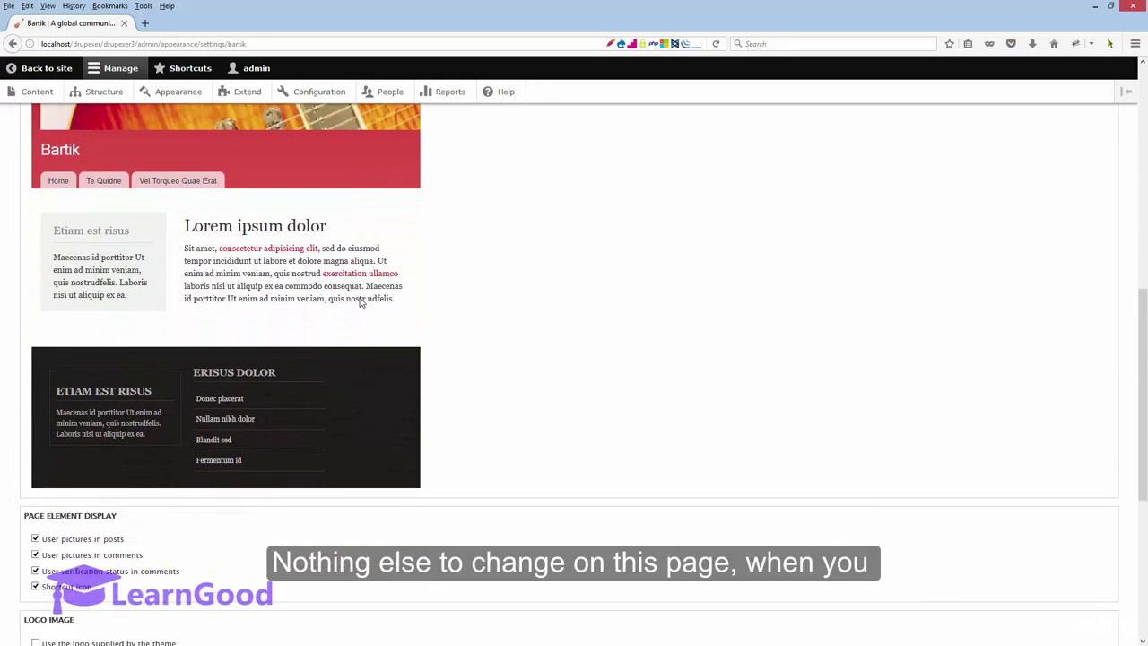
{"action": "scroll", "coordinate": [360, 302], "scroll_direction": "down", "scroll_amount": 6}
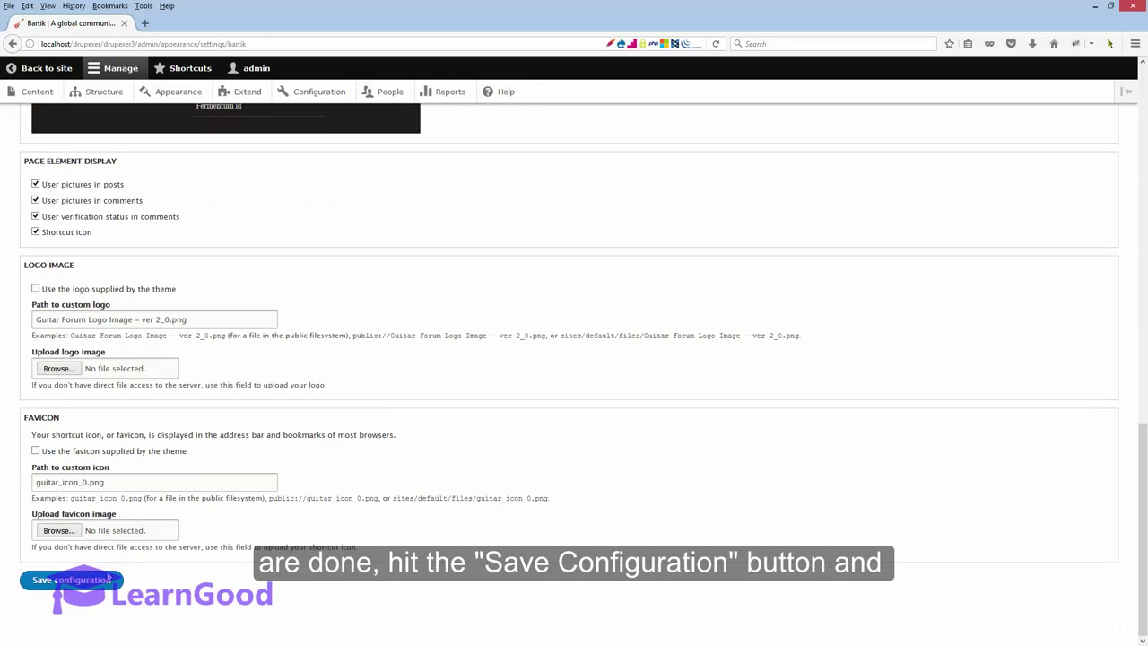
{"action": "left_click", "coordinate": [72, 580]}
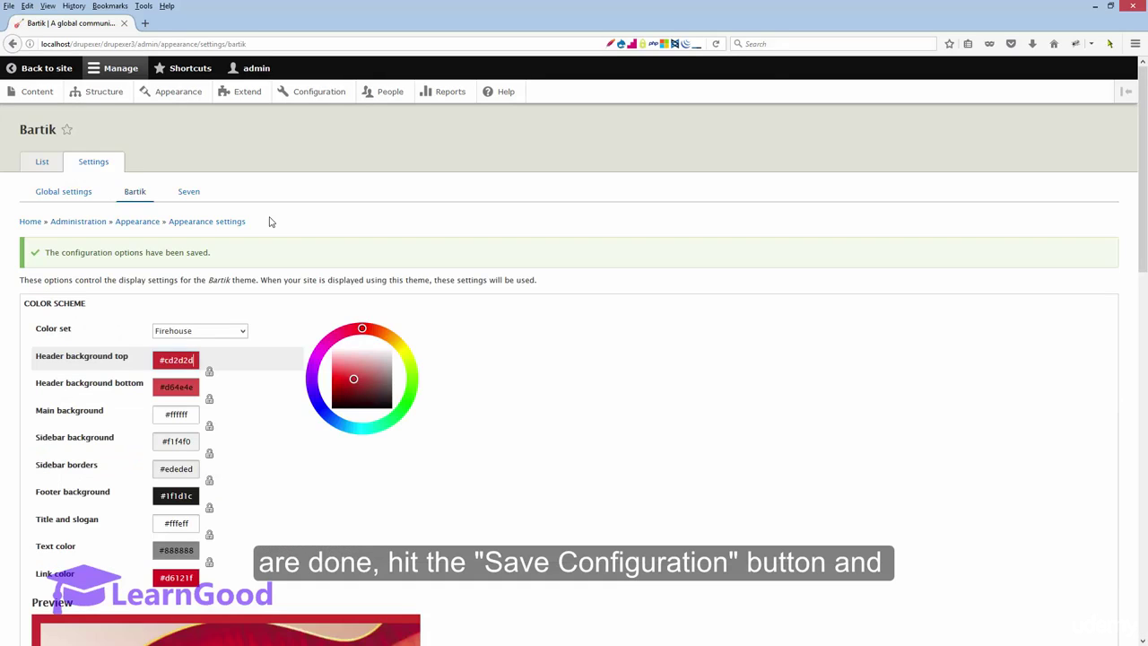
{"action": "left_click", "coordinate": [55, 70]}
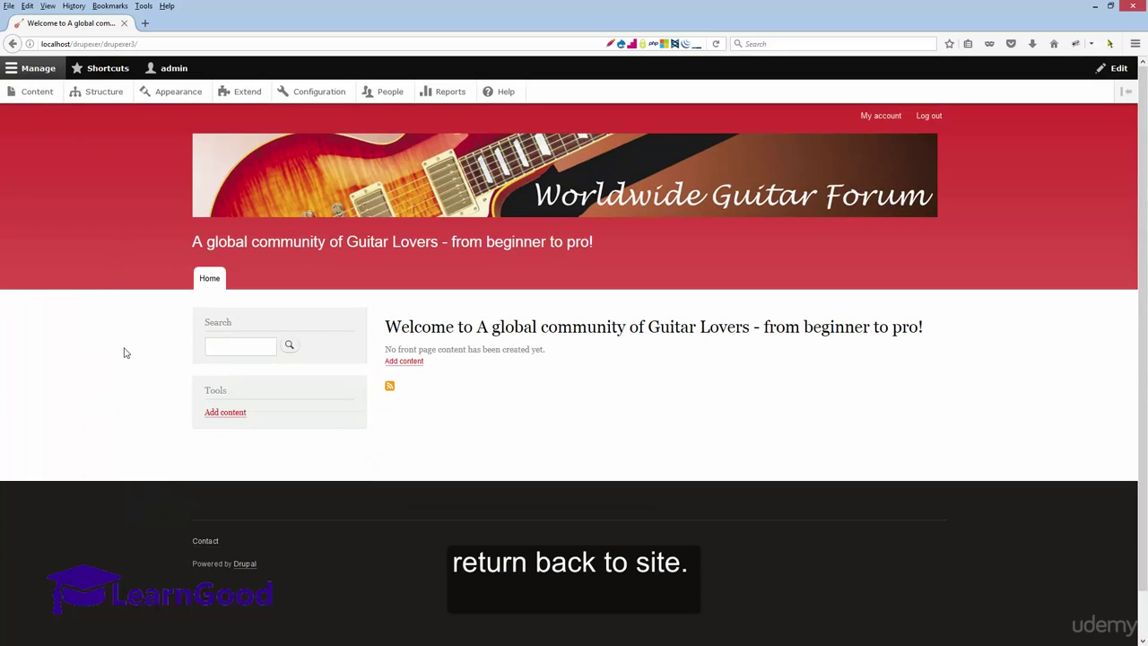
{"action": "left_click_drag", "start_coordinate": [384, 326], "coordinate": [894, 334]}
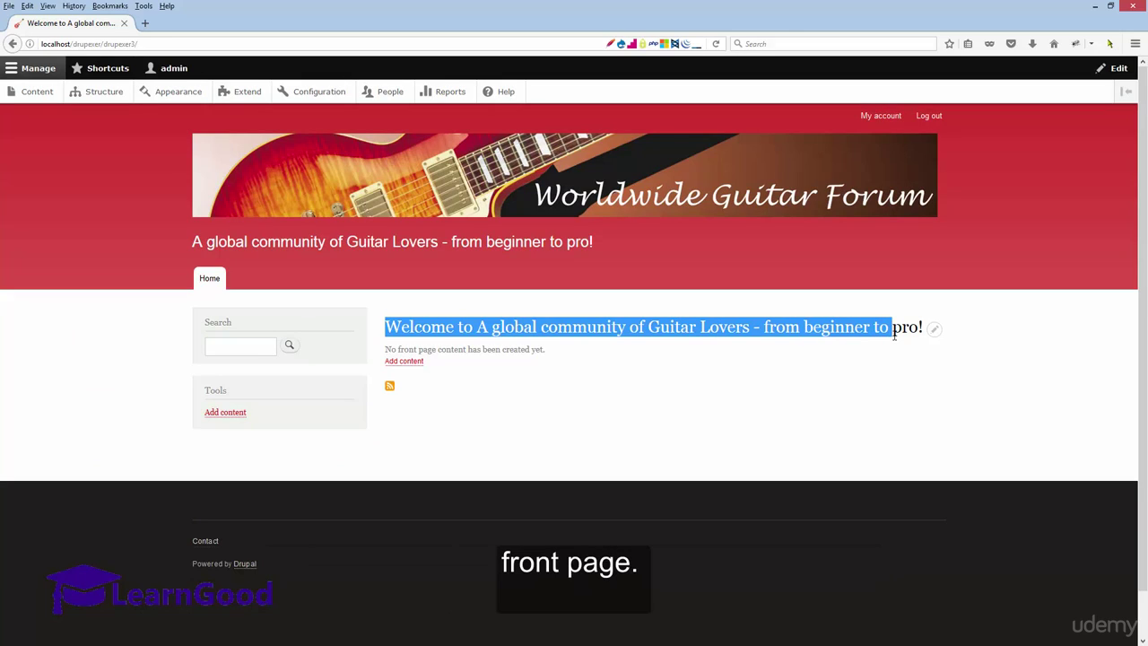
{"action": "left_click", "coordinate": [503, 400]}
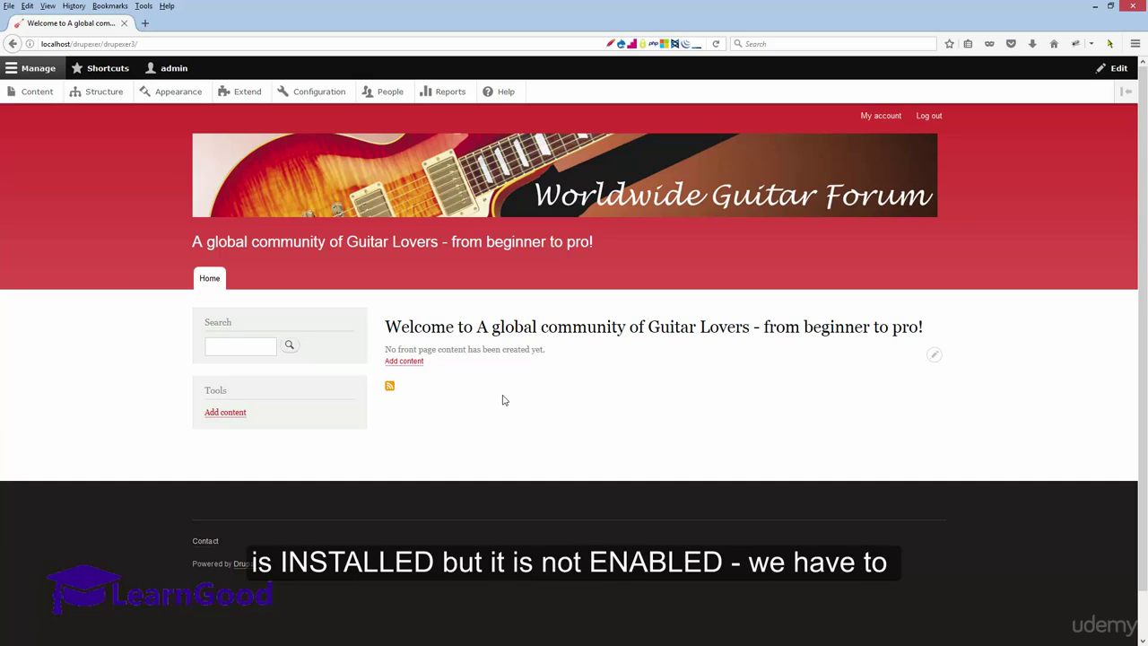
- Enable and install the core Forum module, check the installation message and return to the site
{"action": "left_click", "coordinate": [250, 98]}
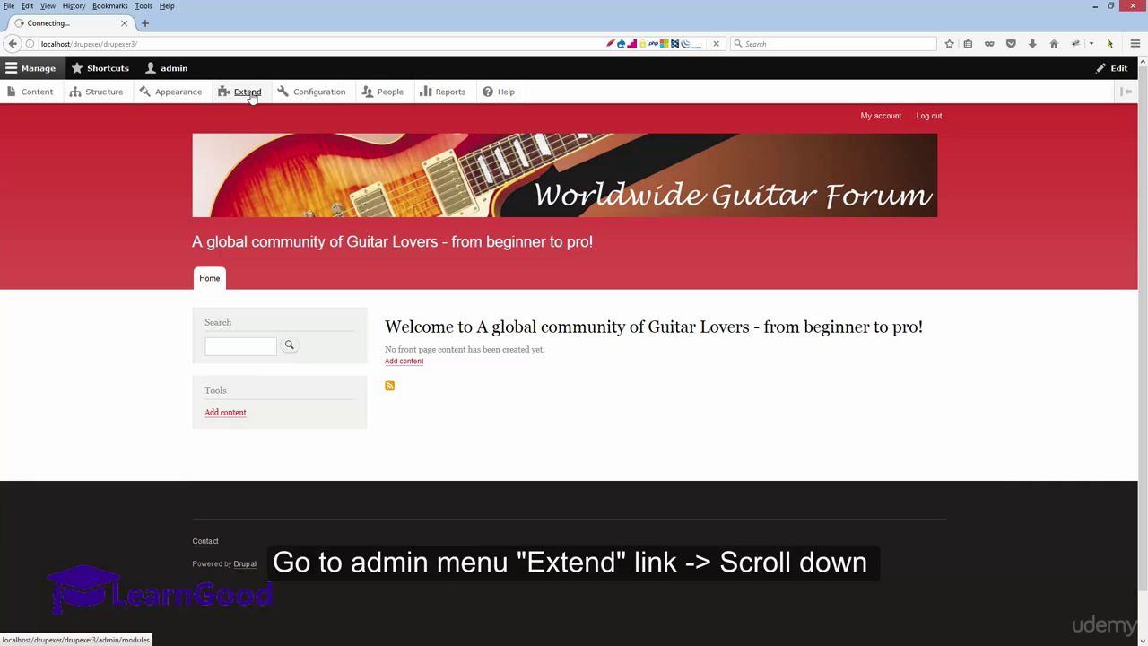
{"action": "scroll", "coordinate": [243, 218], "scroll_direction": "down", "scroll_amount": 5}
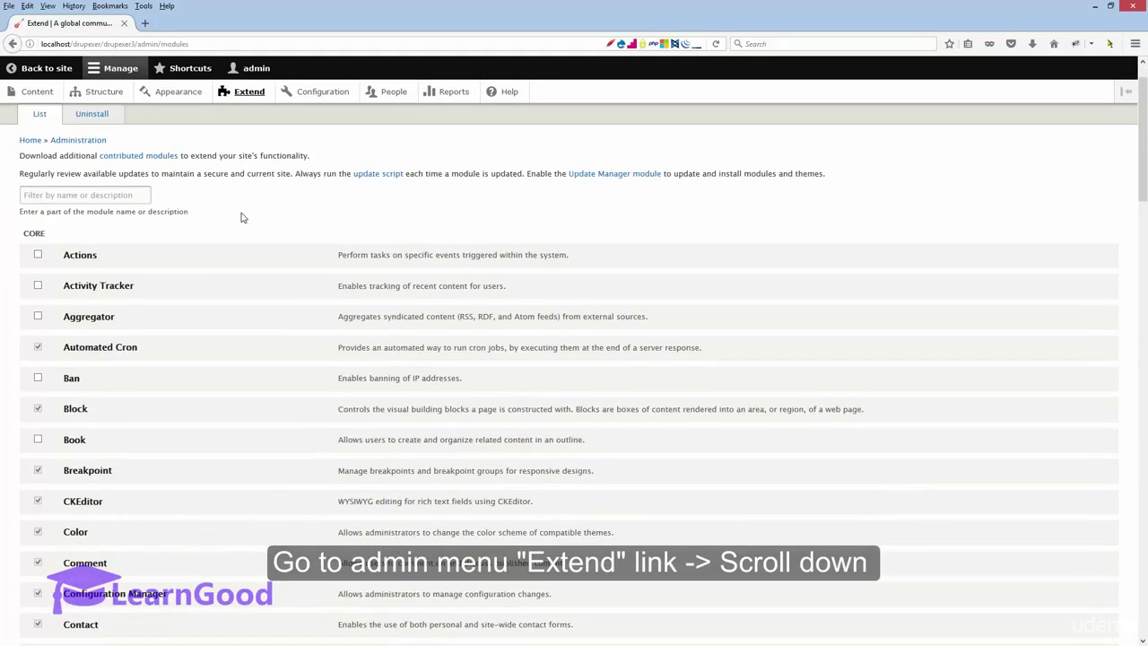
{"action": "scroll", "coordinate": [242, 218], "scroll_direction": "down", "scroll_amount": 7}
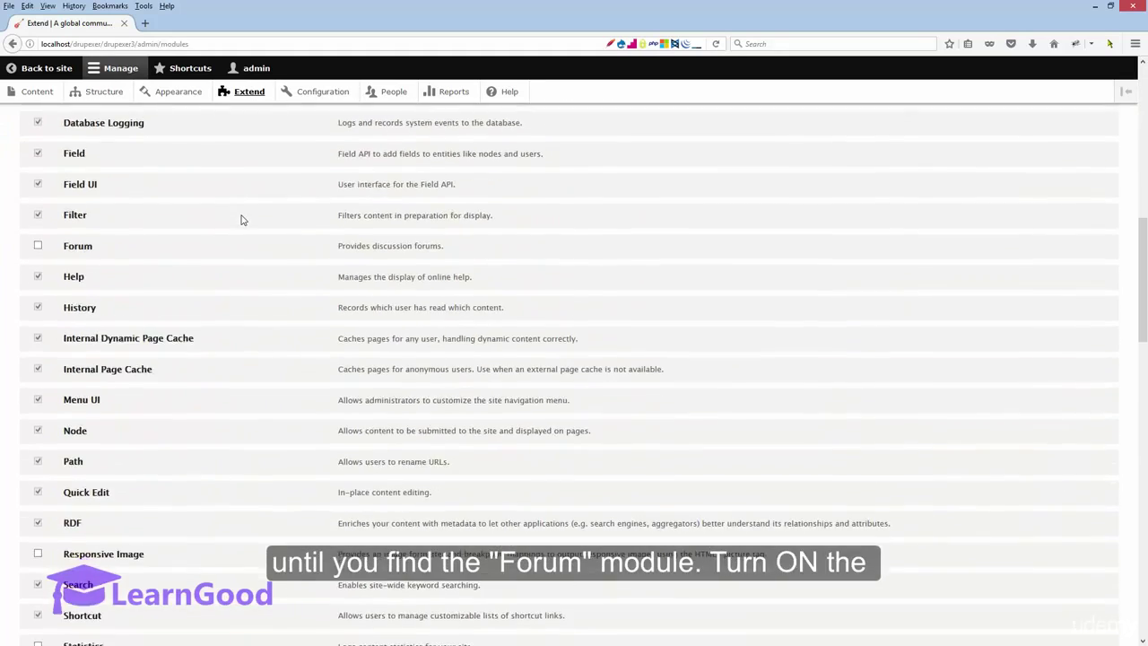
{"action": "scroll", "coordinate": [180, 166], "scroll_direction": "up", "scroll_amount": 3}
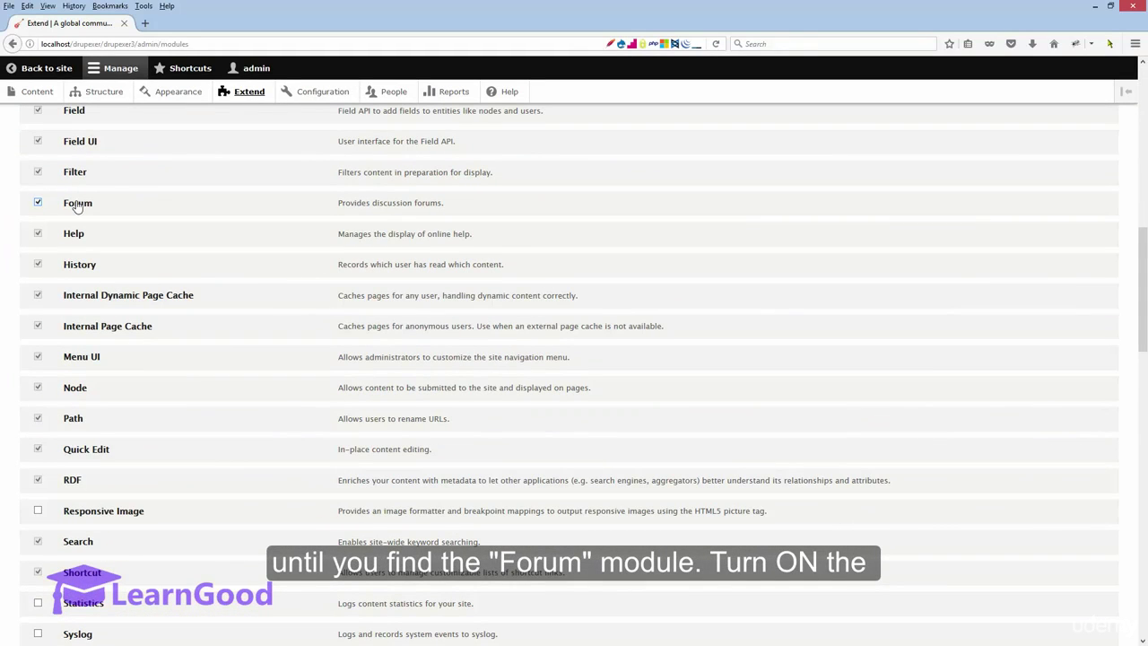
{"action": "scroll", "coordinate": [170, 215], "scroll_direction": "down", "scroll_amount": 10}
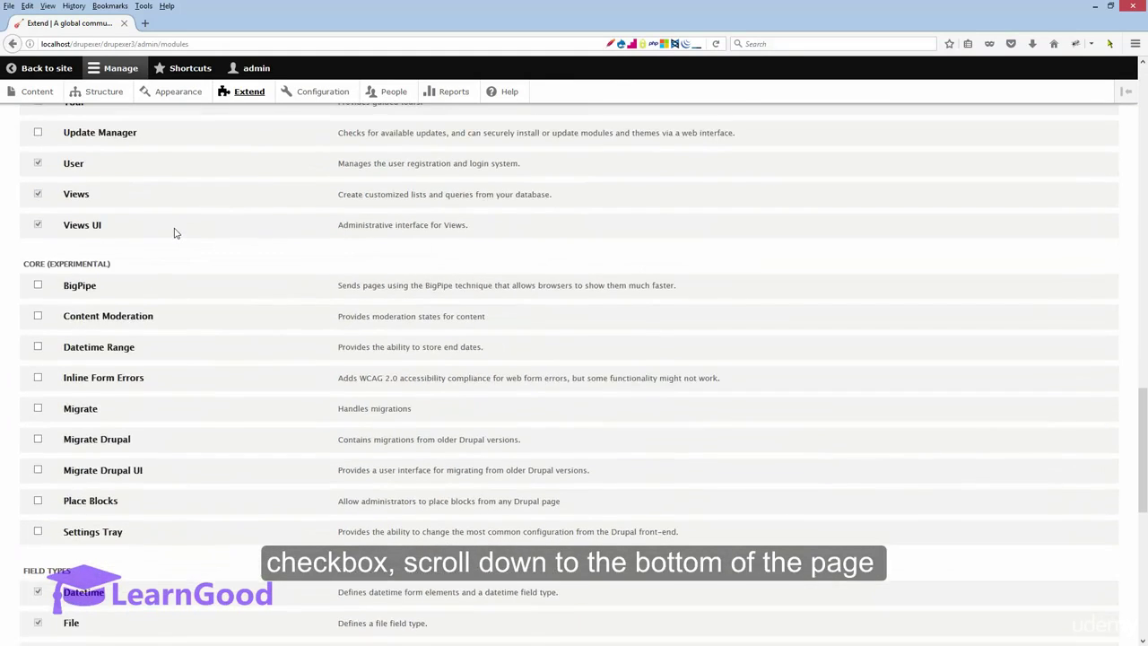
{"action": "scroll", "coordinate": [176, 233], "scroll_direction": "down", "scroll_amount": 10}
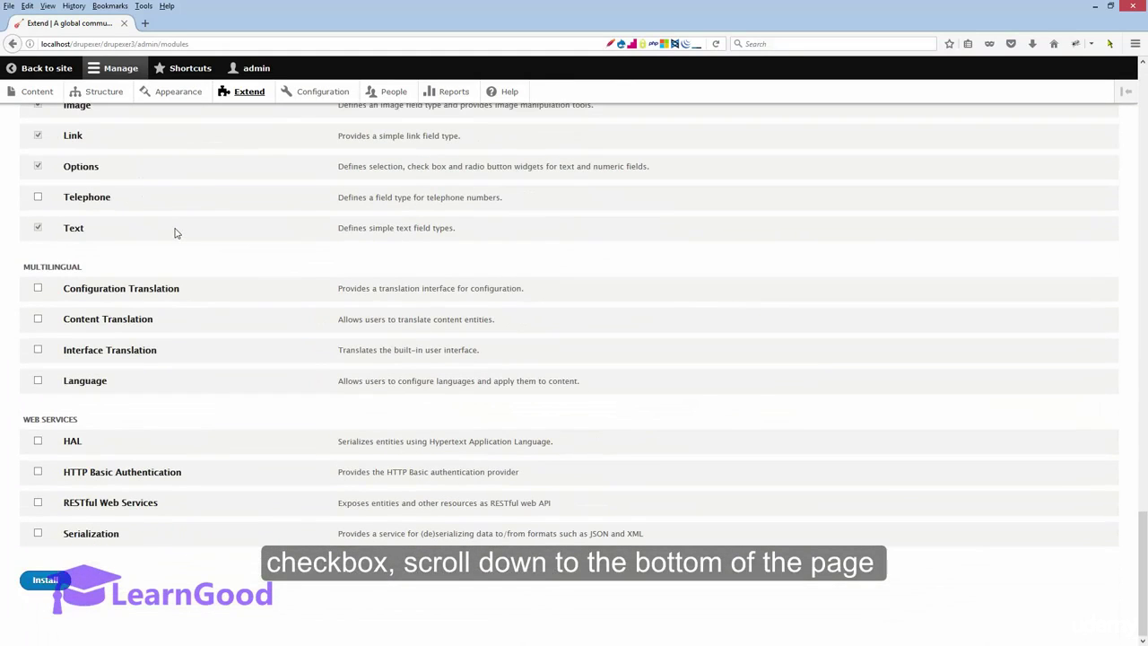
{"action": "left_click", "coordinate": [54, 583]}
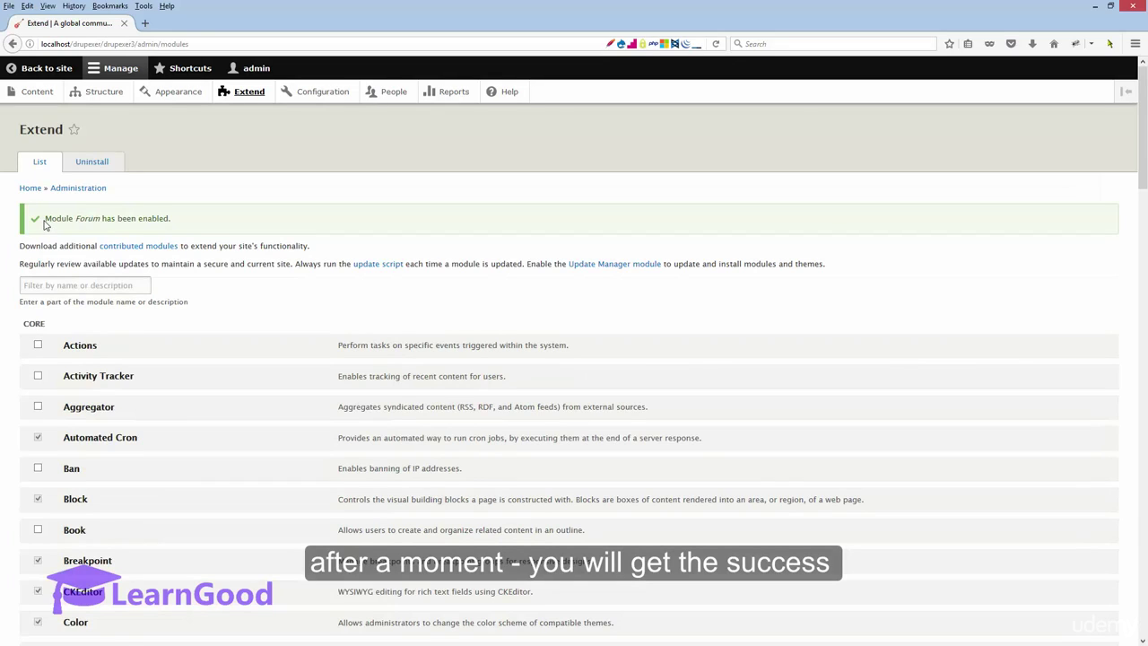
{"action": "left_click_drag", "start_coordinate": [45, 223], "coordinate": [179, 225]}
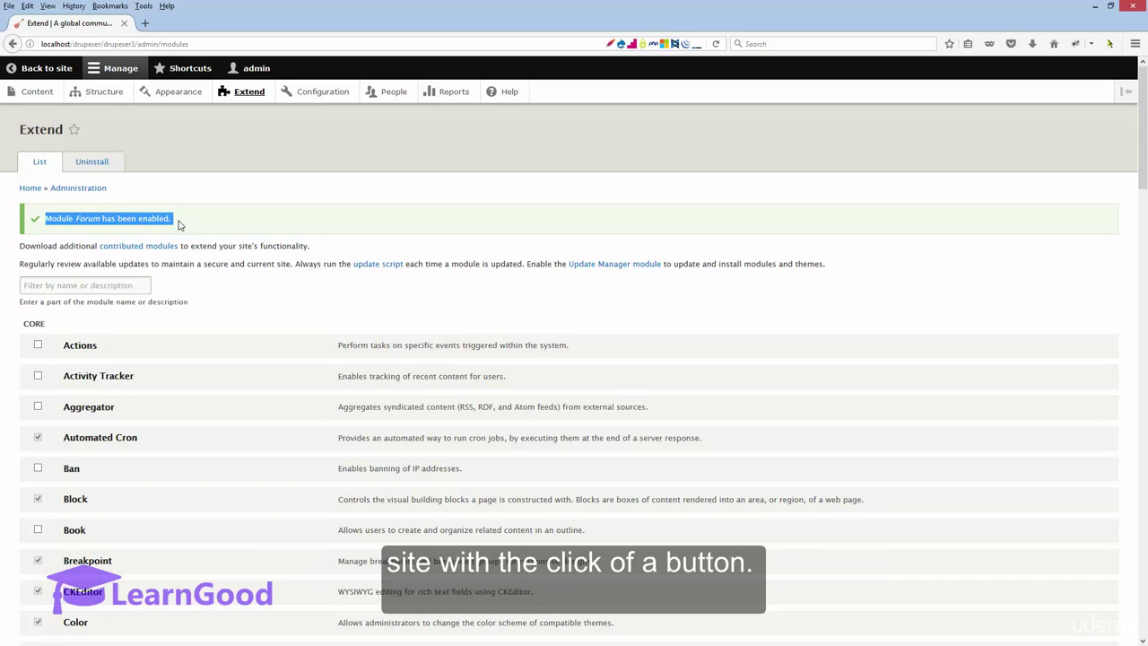
{"action": "left_click", "coordinate": [54, 68]}
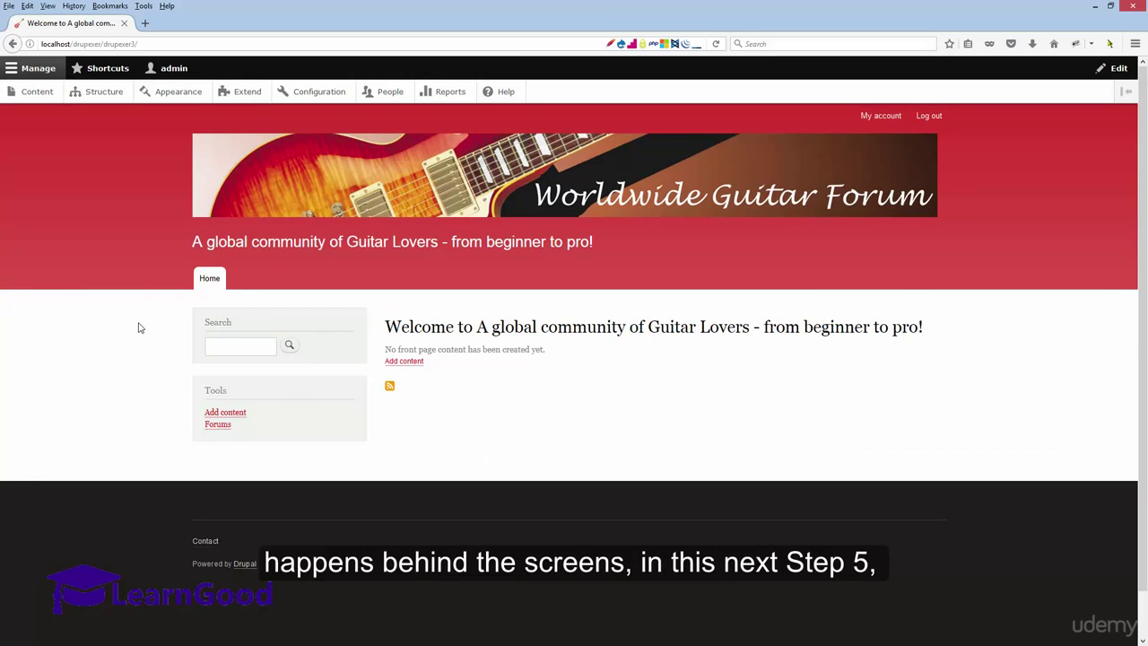
- Examine the content types offered for new content, the forum list and the forum display settings
{"action": "left_click", "coordinate": [41, 94]}
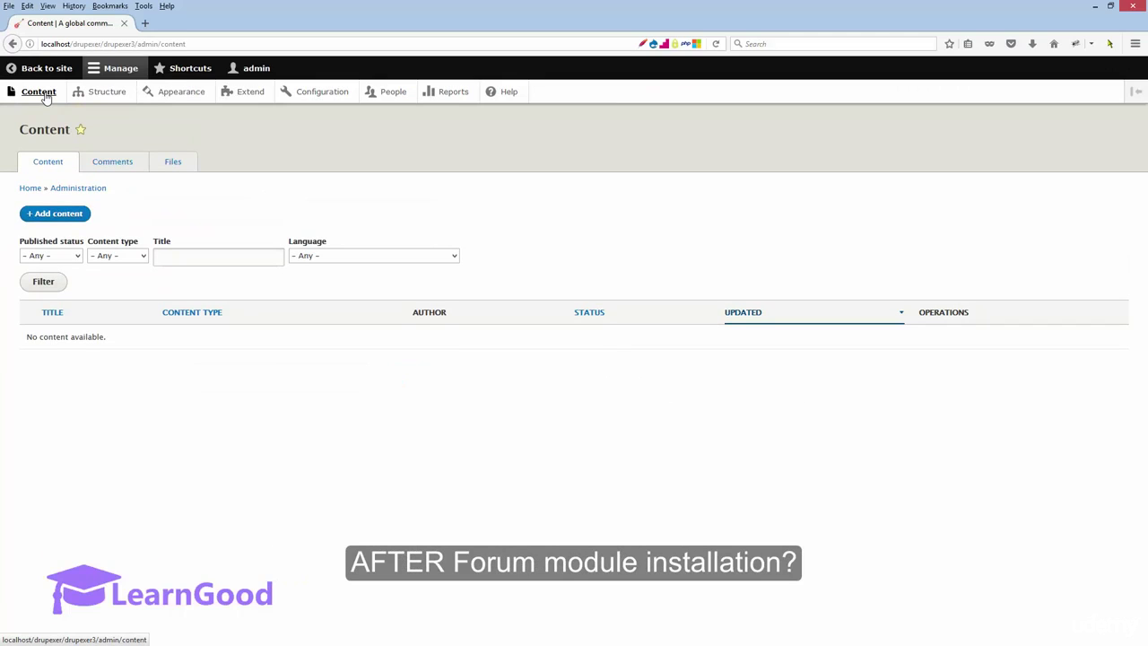
{"action": "left_click", "coordinate": [77, 218]}
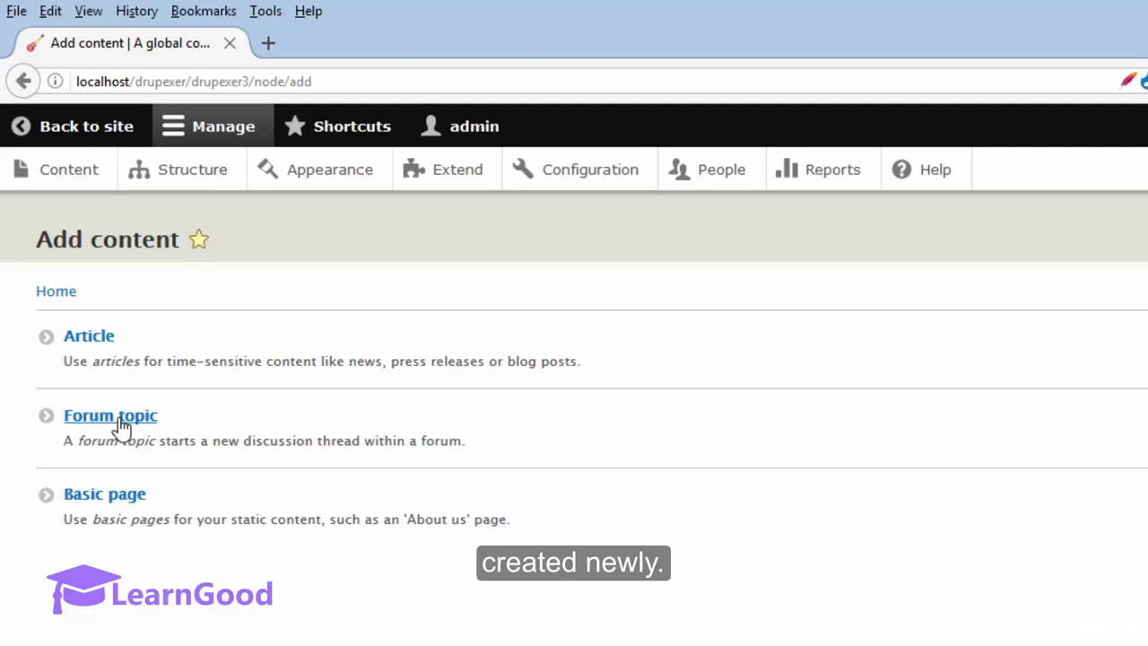
{"action": "left_click", "coordinate": [215, 180]}
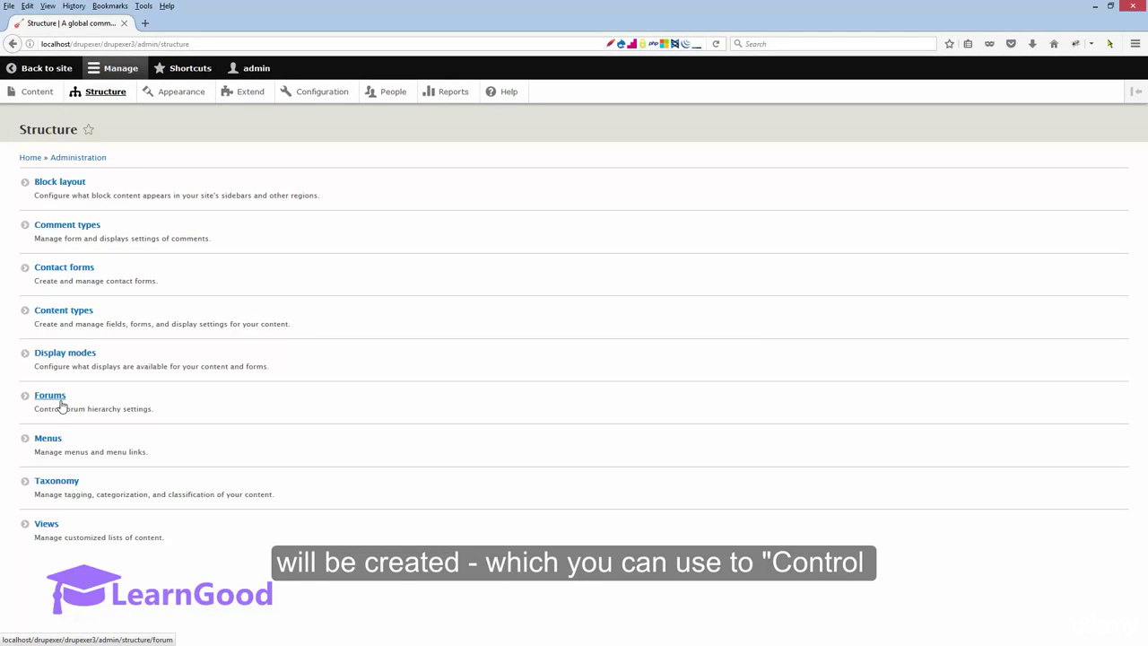
{"action": "left_click", "coordinate": [50, 396]}
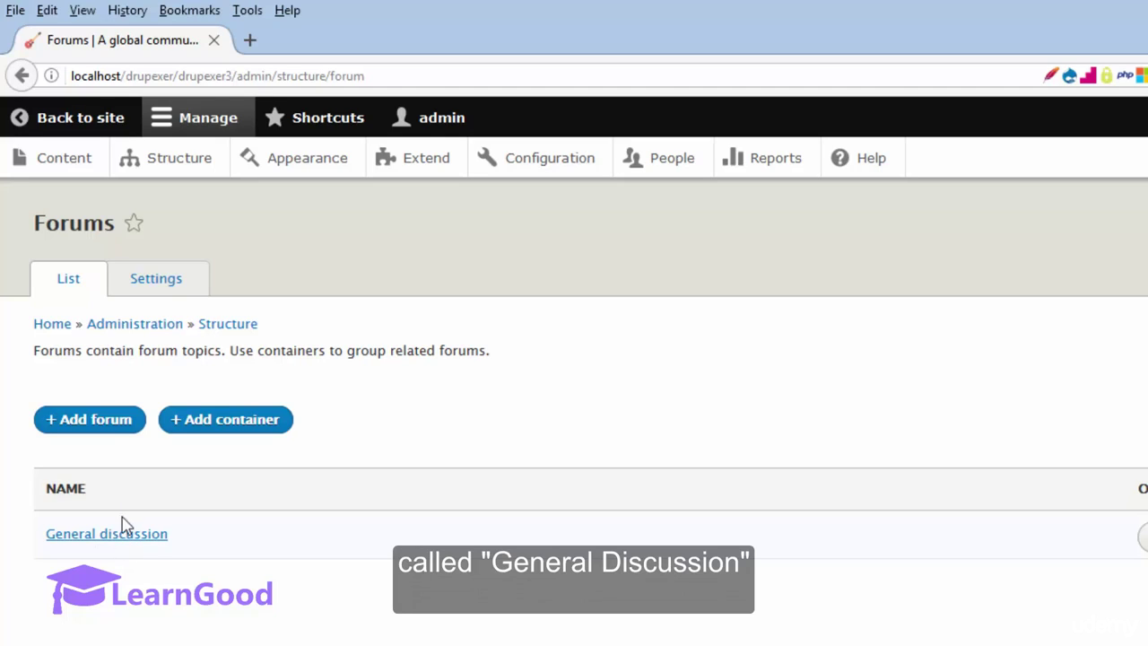
{"action": "left_click", "coordinate": [166, 291]}
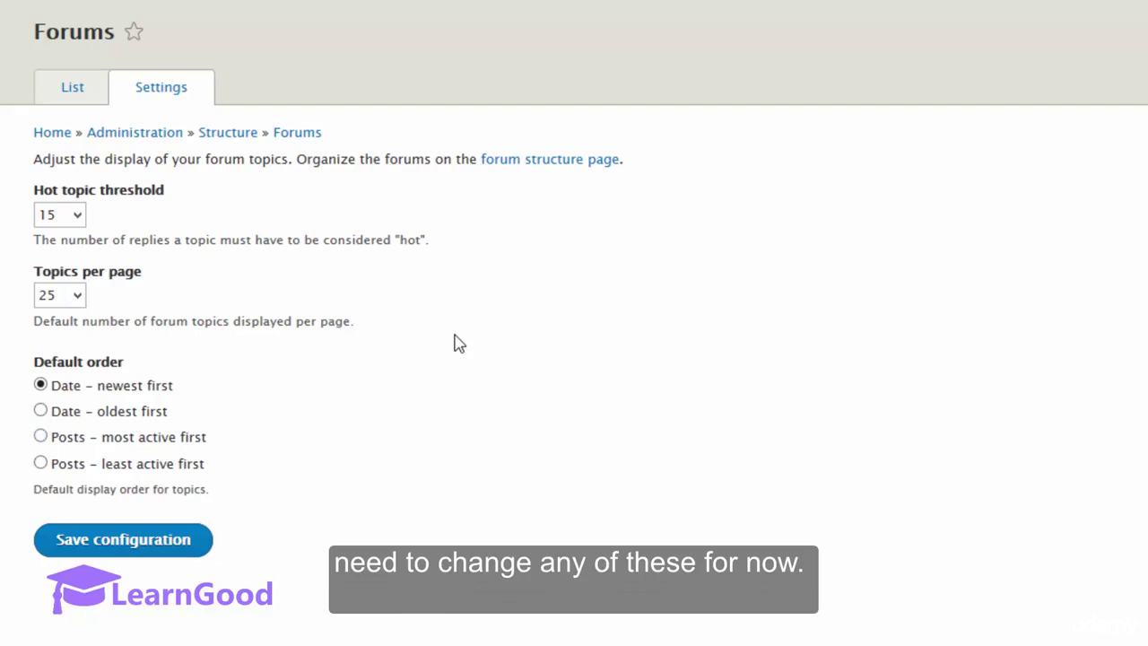
- Examine the Forum permissions and the Forum topic permissions under Node for the user roles, and return to the site
{"action": "left_click", "coordinate": [519, 121]}
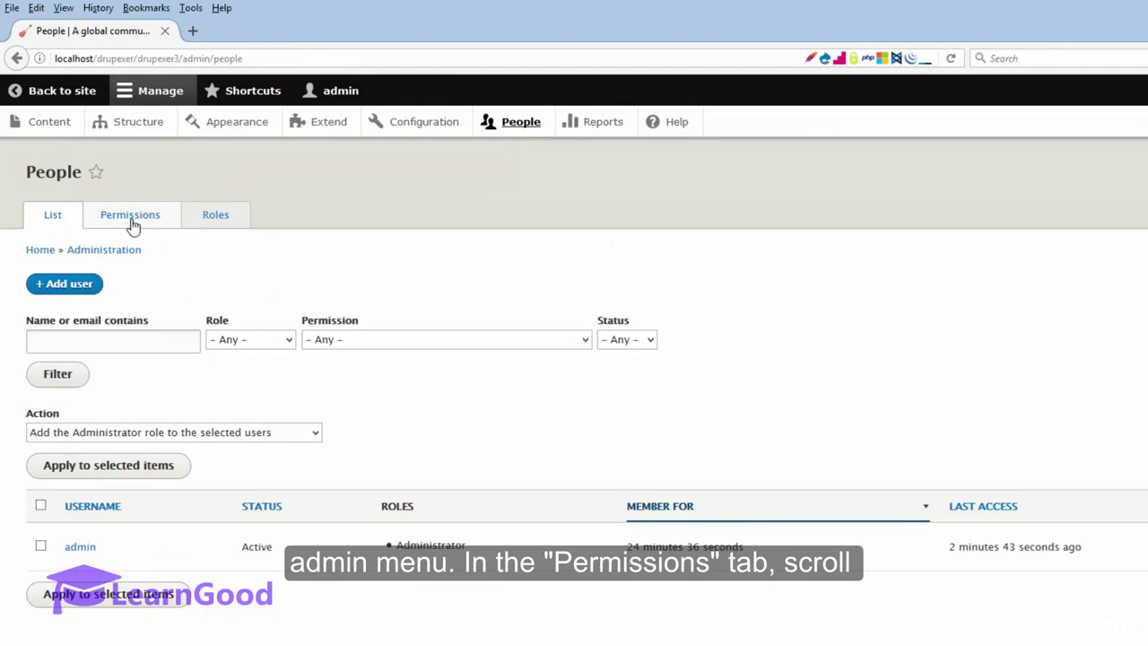
{"action": "left_click", "coordinate": [130, 221]}
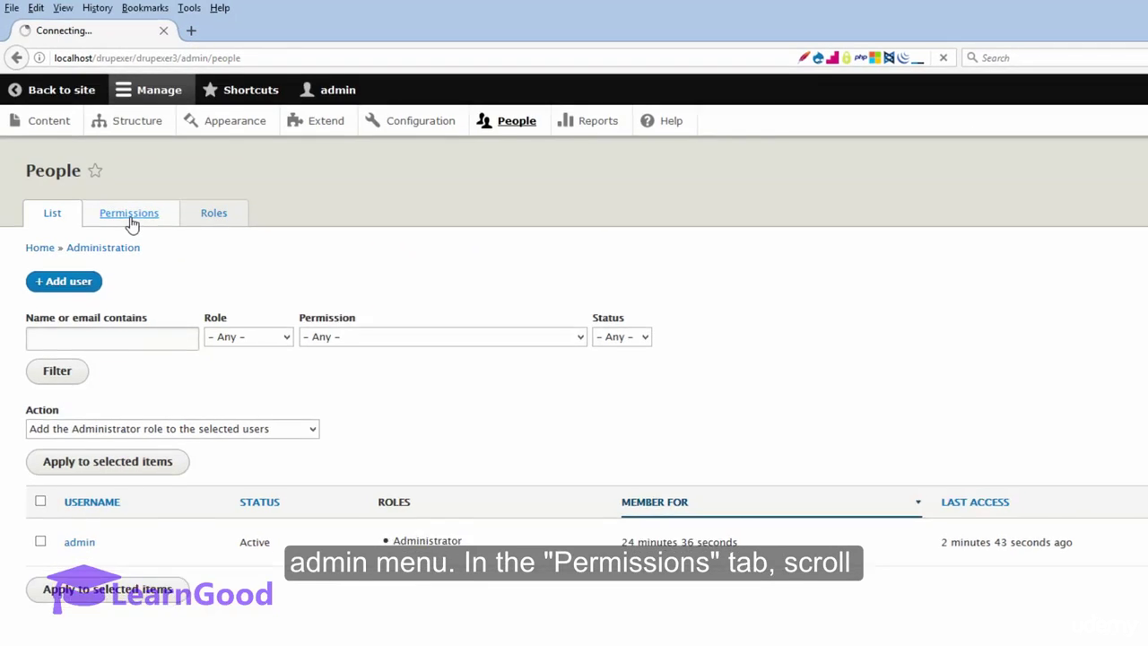
{"action": "scroll", "coordinate": [117, 195], "scroll_direction": "down", "scroll_amount": 5}
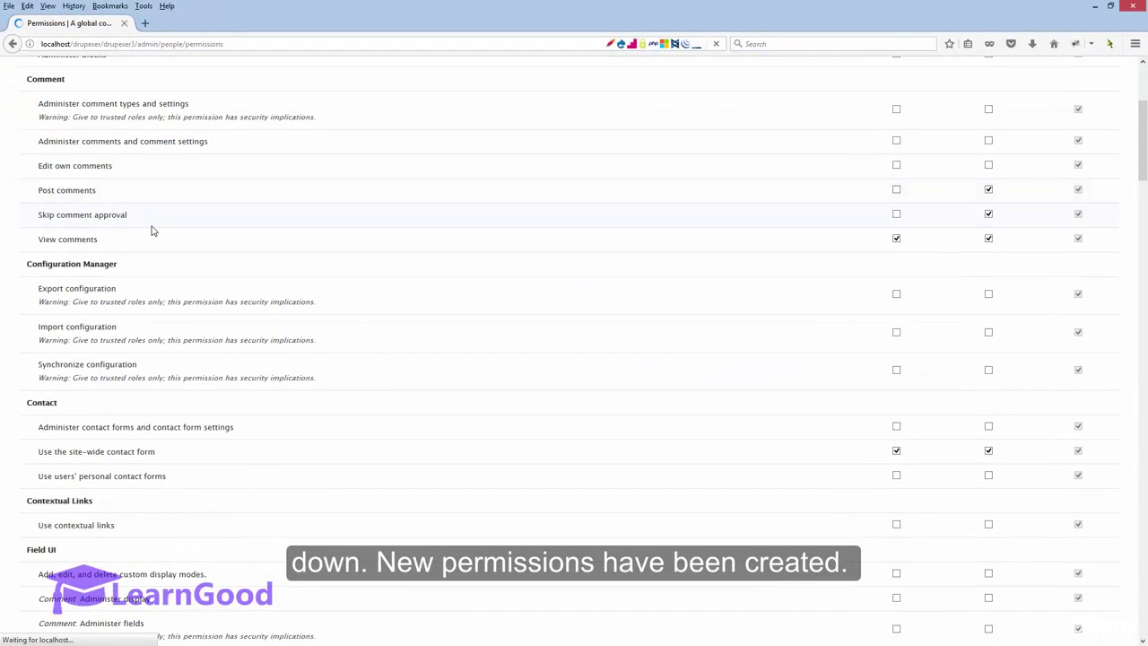
{"action": "scroll", "coordinate": [152, 231], "scroll_direction": "down", "scroll_amount": 3}
{"action": "scroll", "coordinate": [152, 231], "scroll_direction": "down", "scroll_amount": 10}
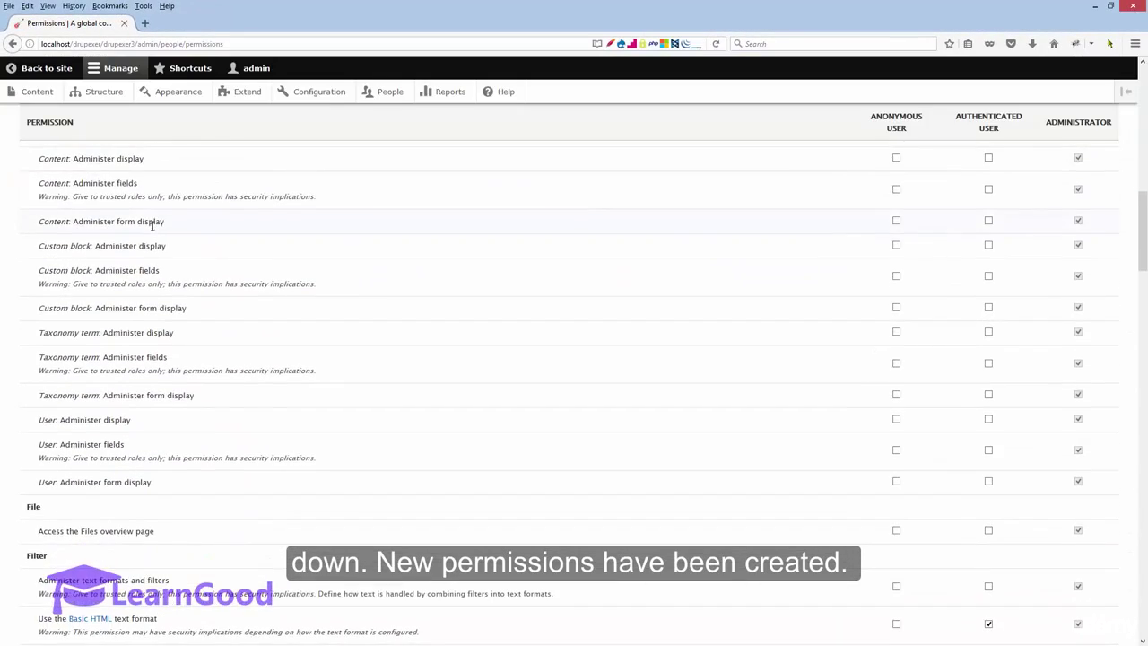
{"action": "scroll", "coordinate": [116, 188], "scroll_direction": "down", "scroll_amount": 4}
{"action": "scroll", "coordinate": [89, 223], "scroll_direction": "up", "scroll_amount": 1}
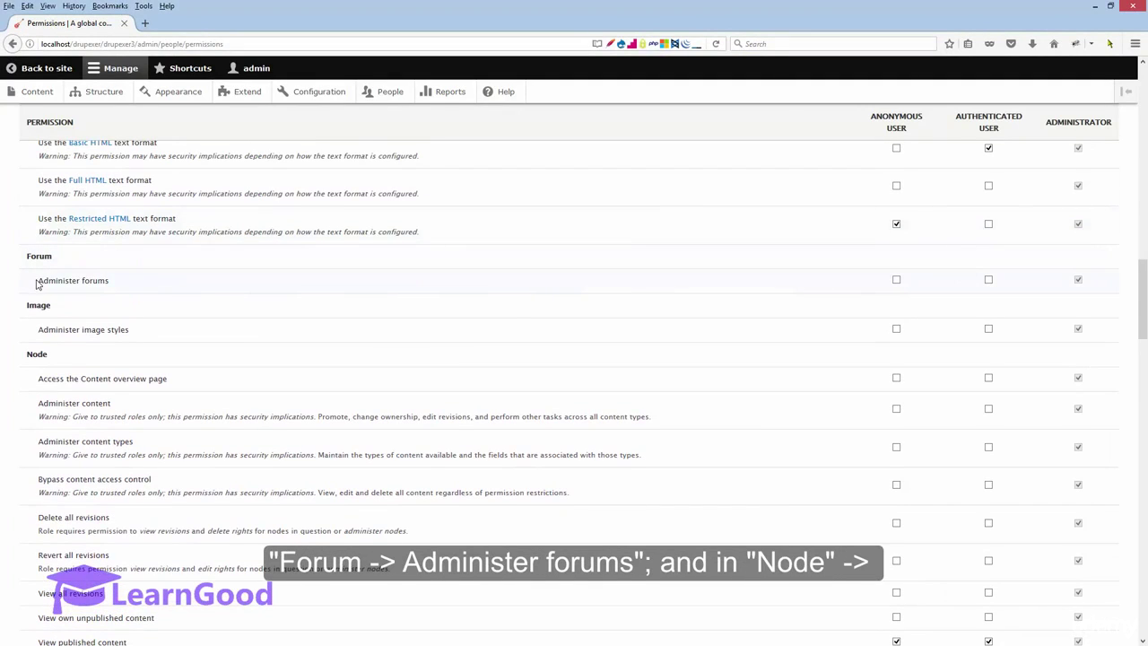
{"action": "scroll", "coordinate": [115, 281], "scroll_direction": "down", "scroll_amount": 3}
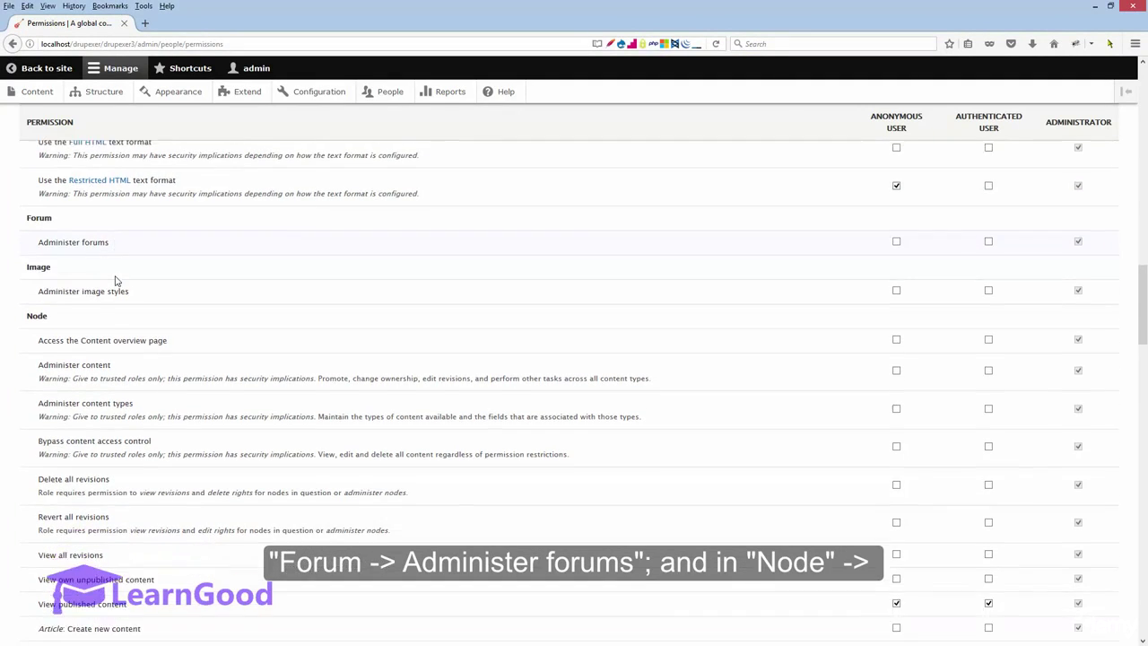
{"action": "double_click", "coordinate": [32, 198]}
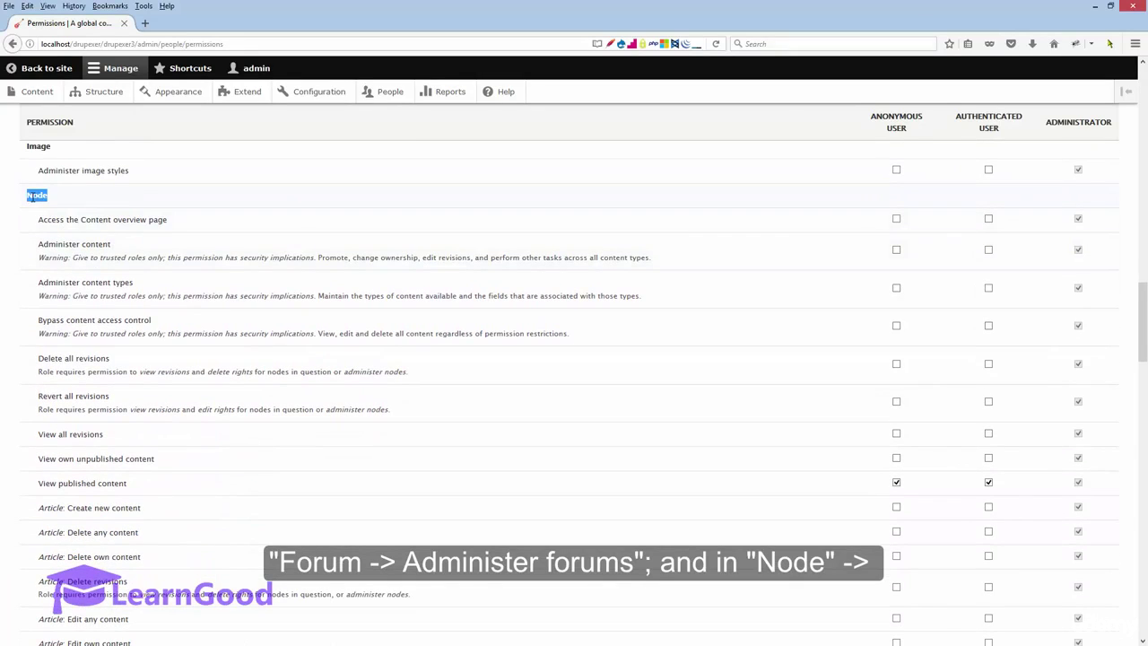
{"action": "scroll", "coordinate": [110, 210], "scroll_direction": "down", "scroll_amount": 4}
{"action": "scroll", "coordinate": [112, 211], "scroll_direction": "down", "scroll_amount": 8}
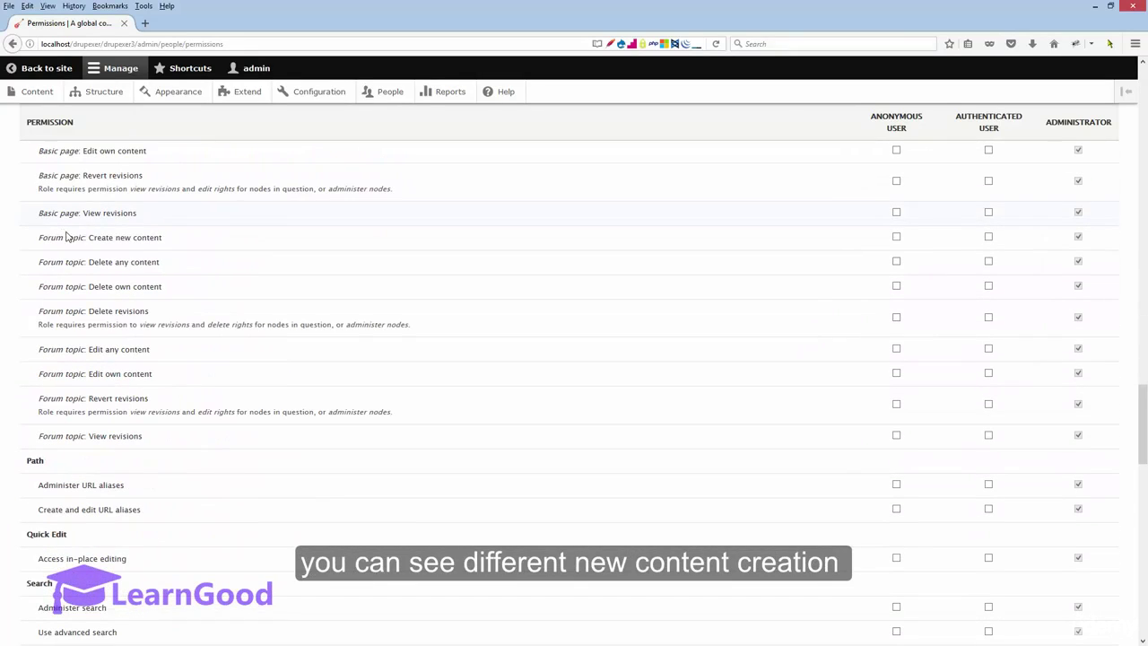
{"action": "left_click_drag", "start_coordinate": [40, 237], "coordinate": [241, 434]}
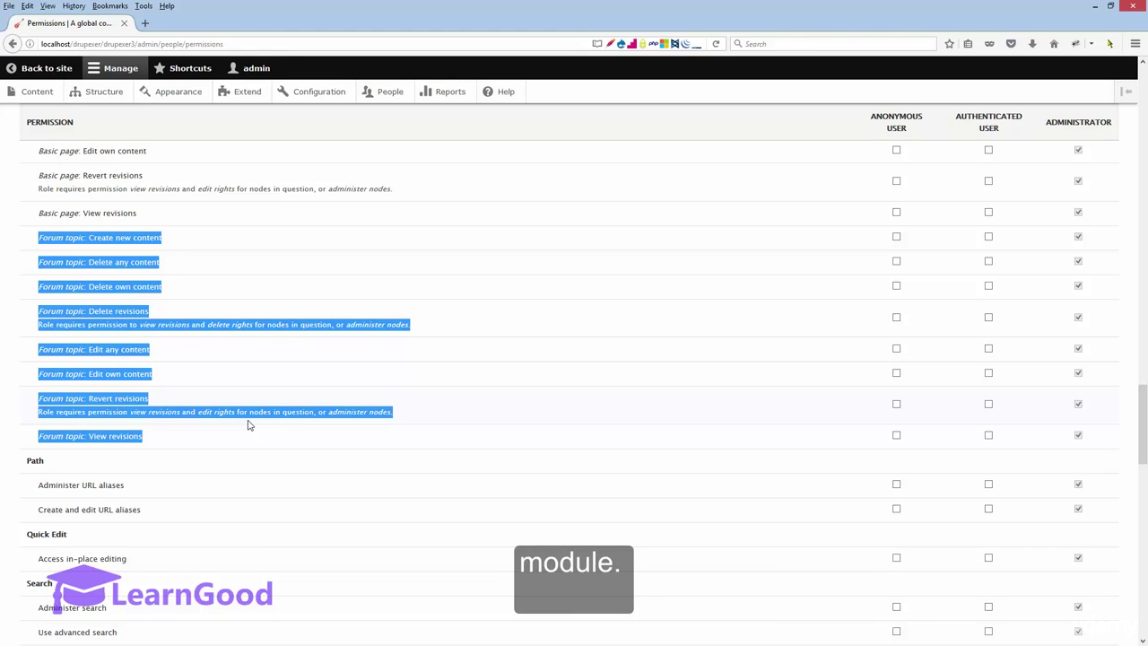
{"action": "left_click", "coordinate": [59, 70]}
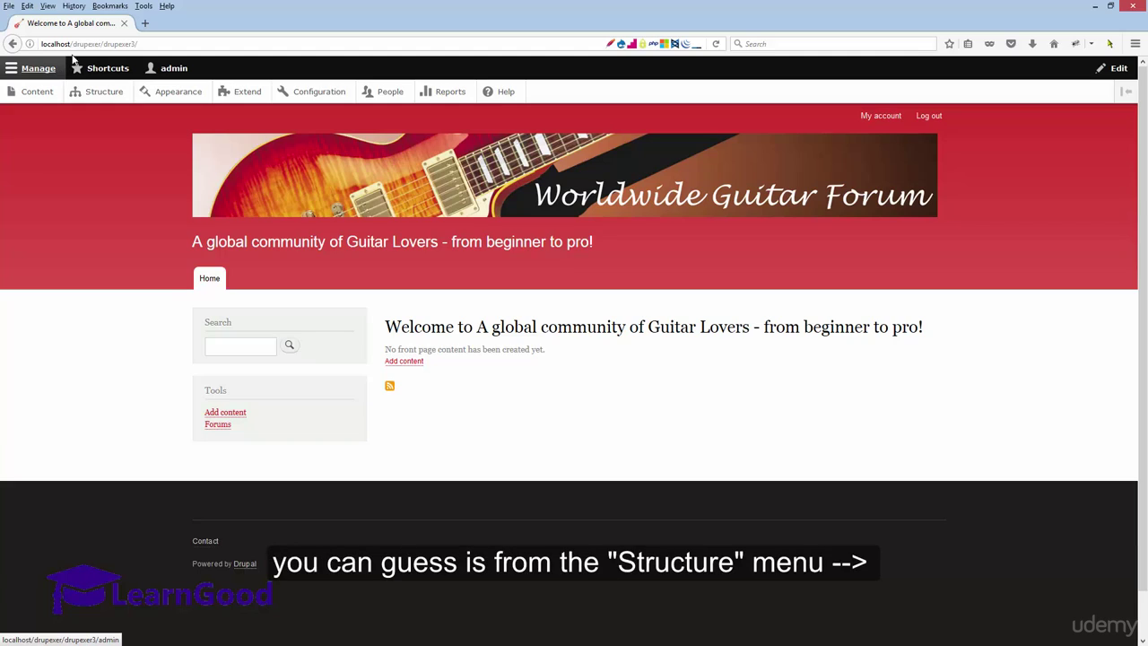
- Start a new container in the site's forum structure and name it "Beginners Start Here"
{"action": "left_click", "coordinate": [104, 95]}
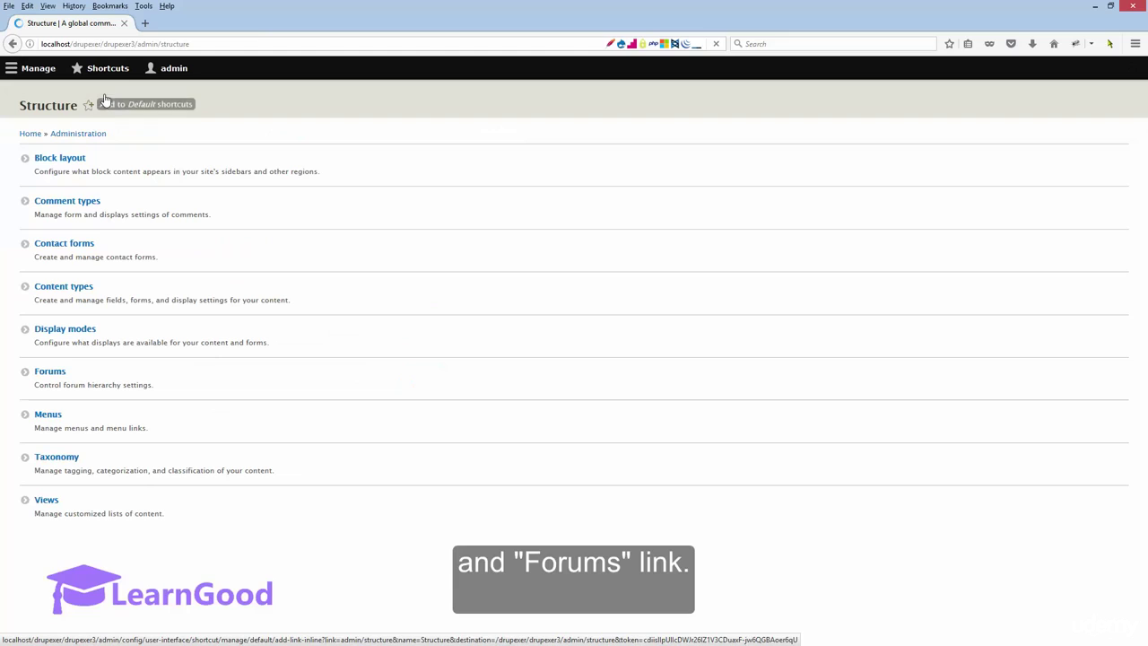
{"action": "left_click", "coordinate": [55, 374]}
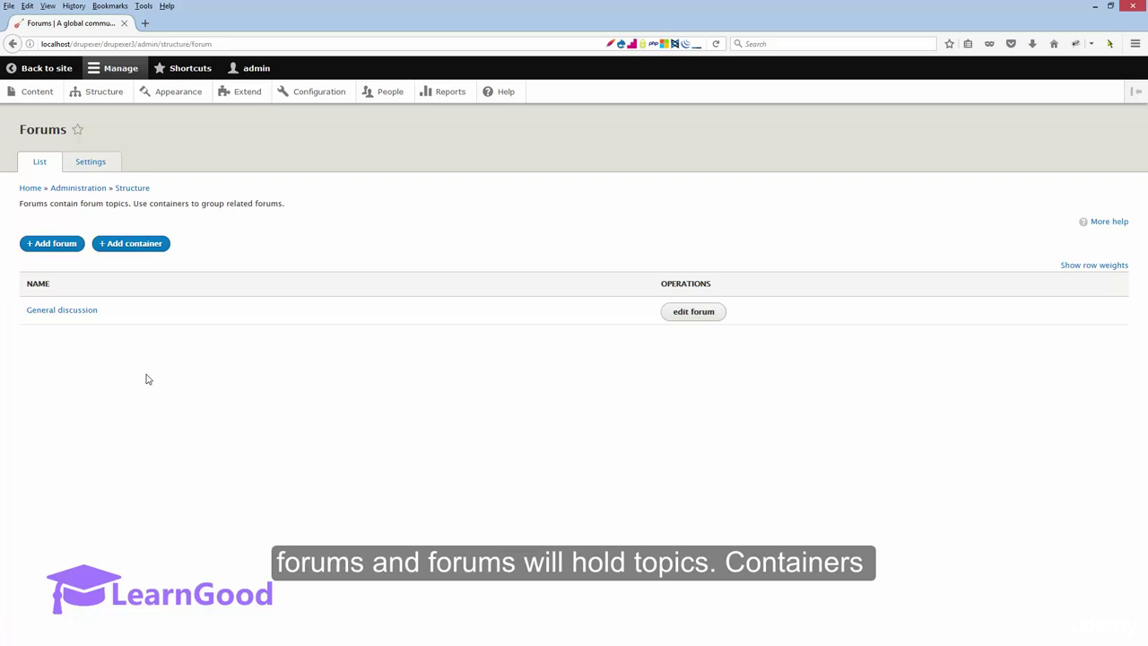
{"action": "left_click", "coordinate": [137, 252]}
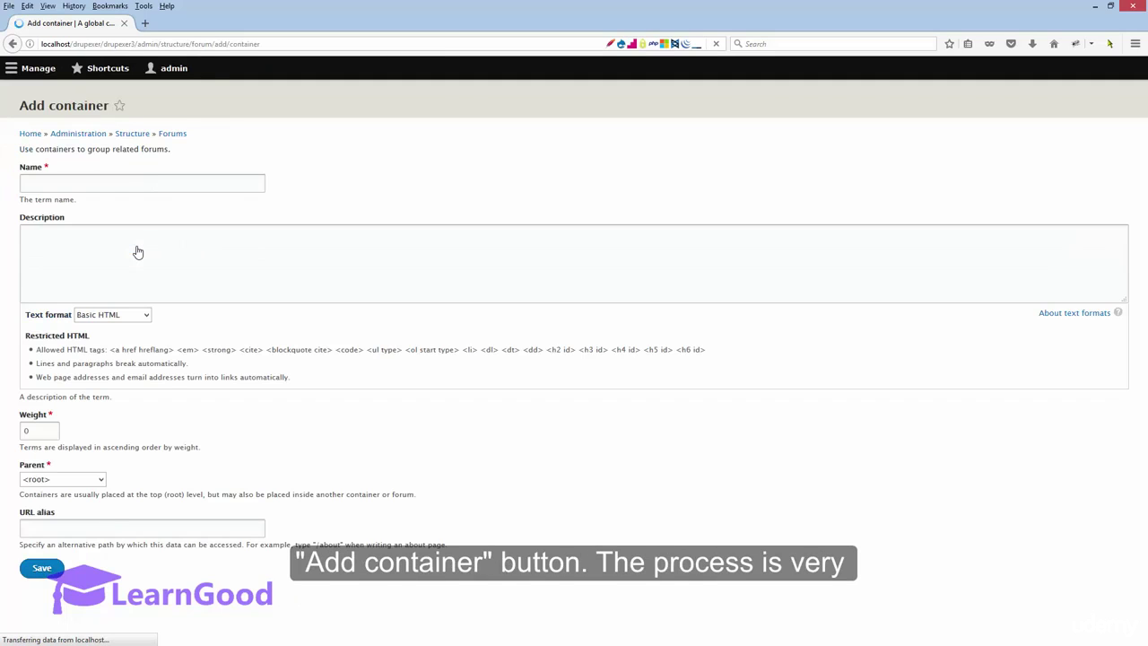
{"action": "left_click", "coordinate": [137, 204]}
{"action": "type", "text": "Be"}
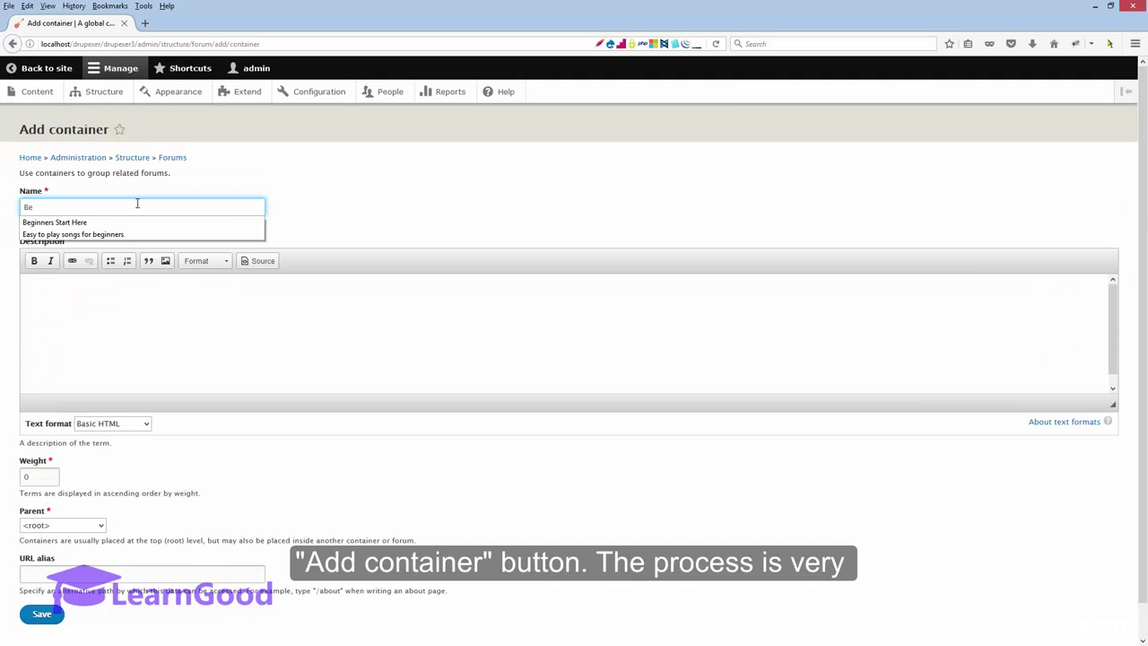
{"action": "key", "text": "Down"}
{"action": "key", "text": "Return"}
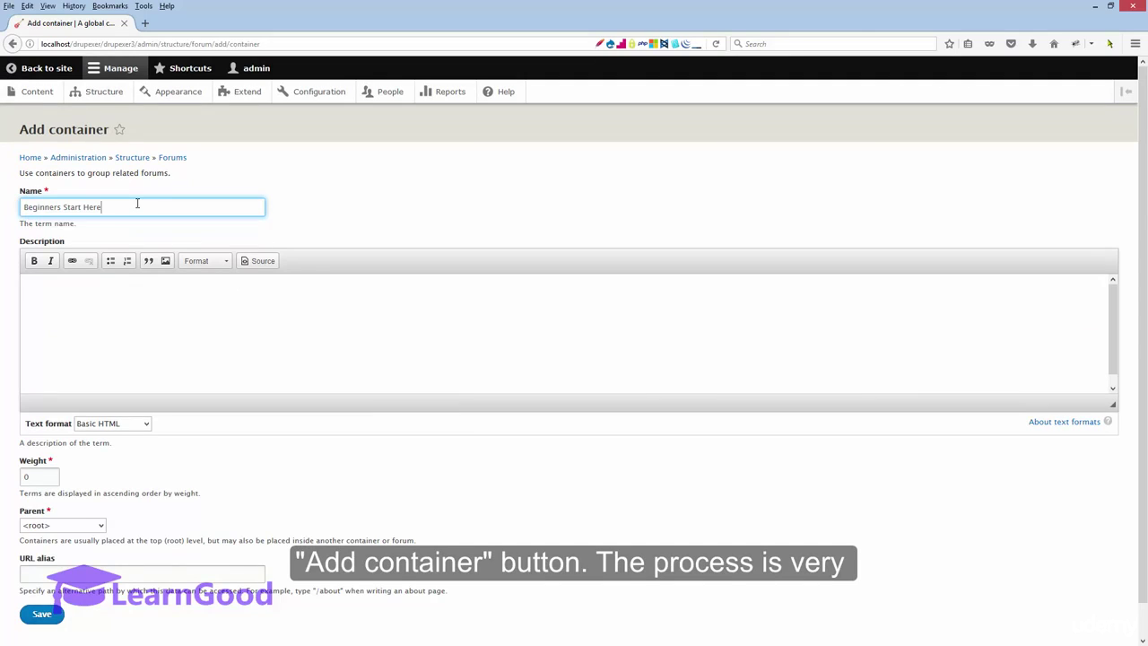
- Save the container with description "New to the forum?Don't be a stranger. Introduce yourself here.The mechanics of playing guitar. Discuss and ask questions about styles and techniques here"
{"action": "left_click", "coordinate": [93, 287]}
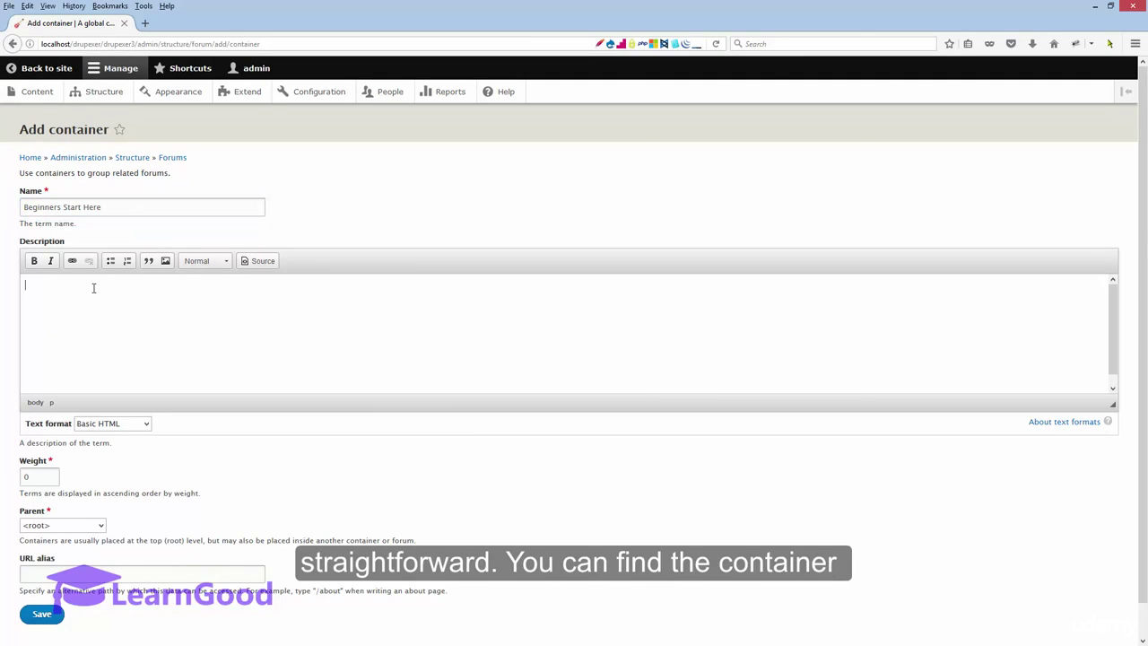
{"action": "type", "text": "New to the forum?Don't be a stranger. Introduce yourself here.The mechanics of playing guitar. Discuss and ask questions about styles and techniques here"}
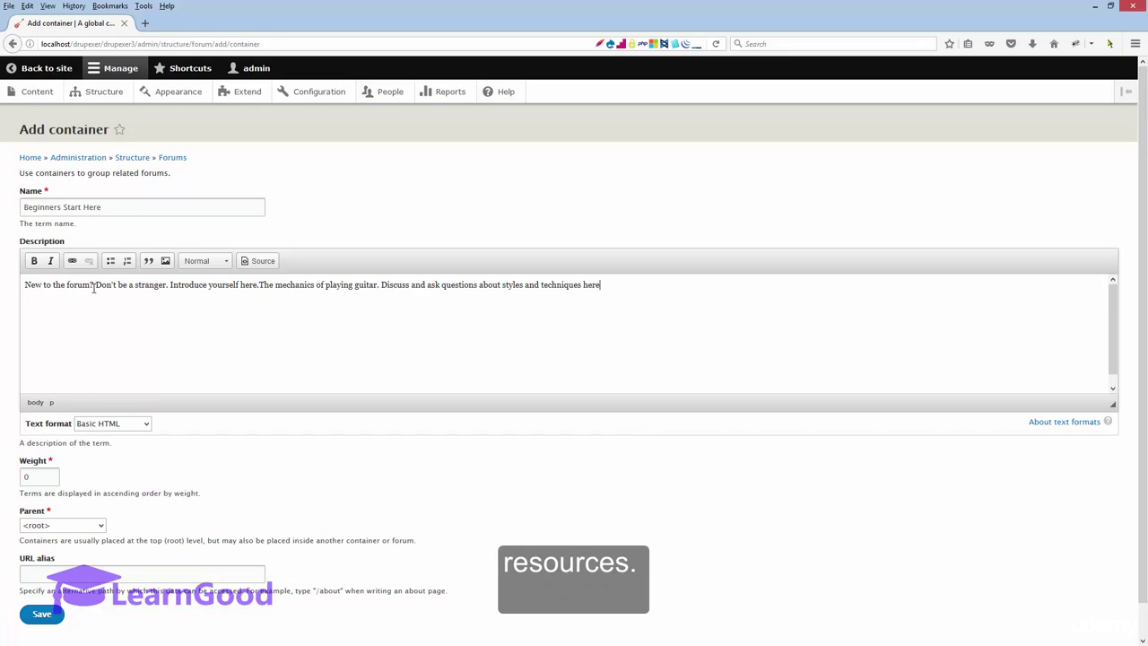
{"action": "left_click", "coordinate": [42, 613]}
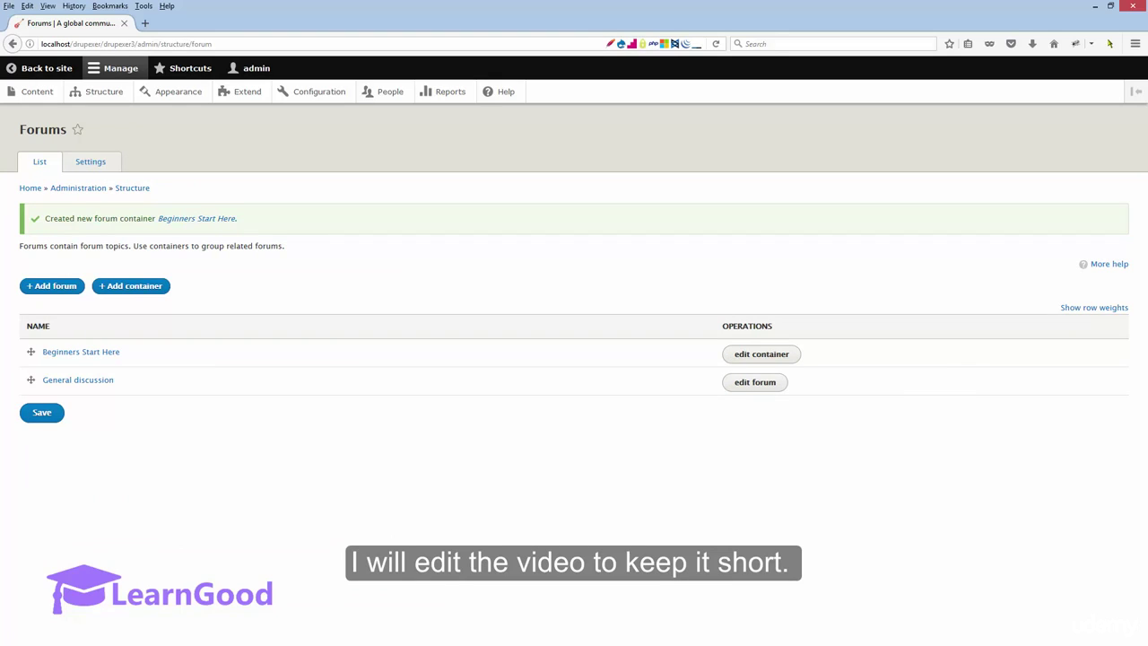
- Add a forum container named "Acoustic Guitar" with the description "From rock artists to blues or pop artists, everyone loves an acoustic guitar." and save it
{"action": "left_click", "coordinate": [143, 286]}
{"action": "left_click", "coordinate": [130, 209]}
{"action": "type", "text": "Acoustic Guitar"}
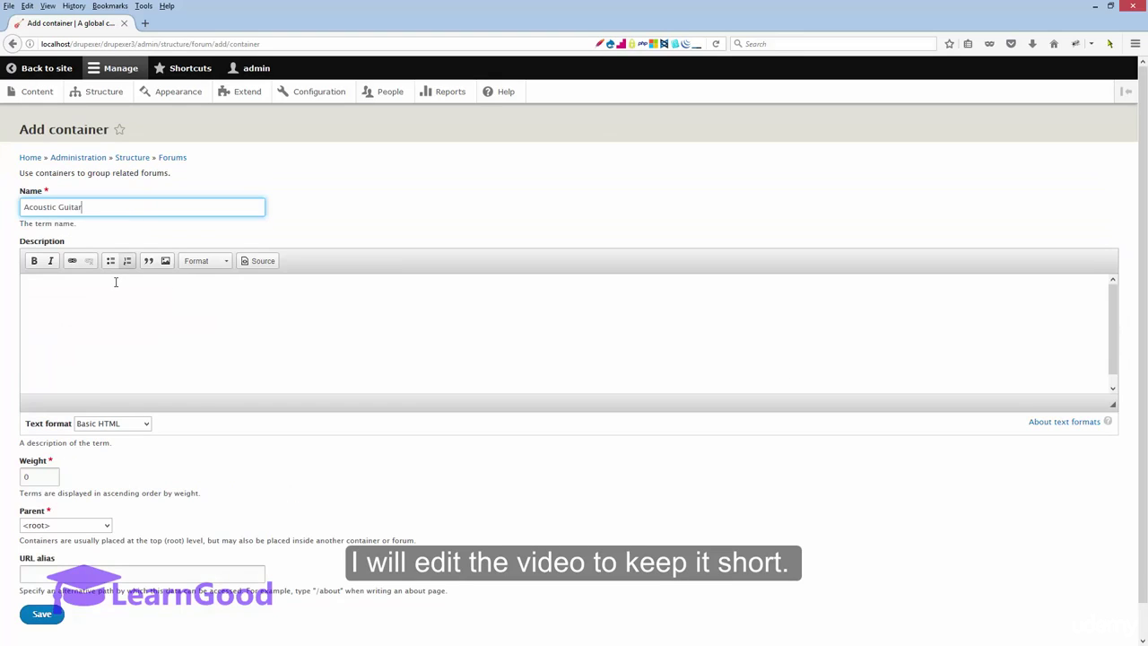
{"action": "left_click", "coordinate": [116, 282]}
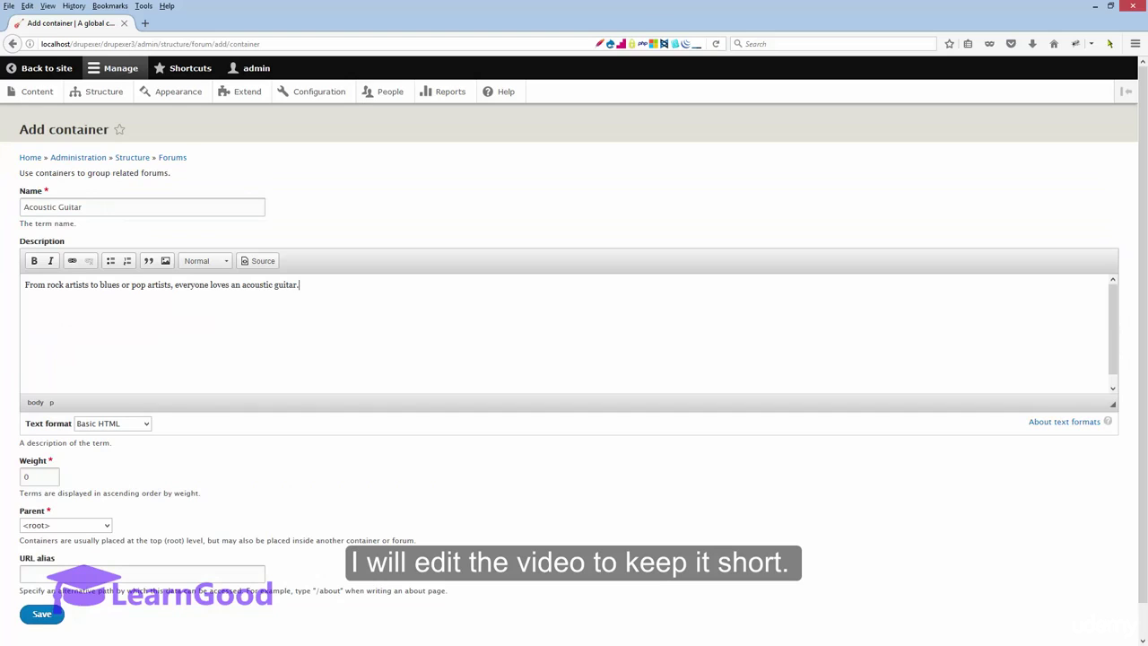
{"action": "left_click", "coordinate": [41, 613]}
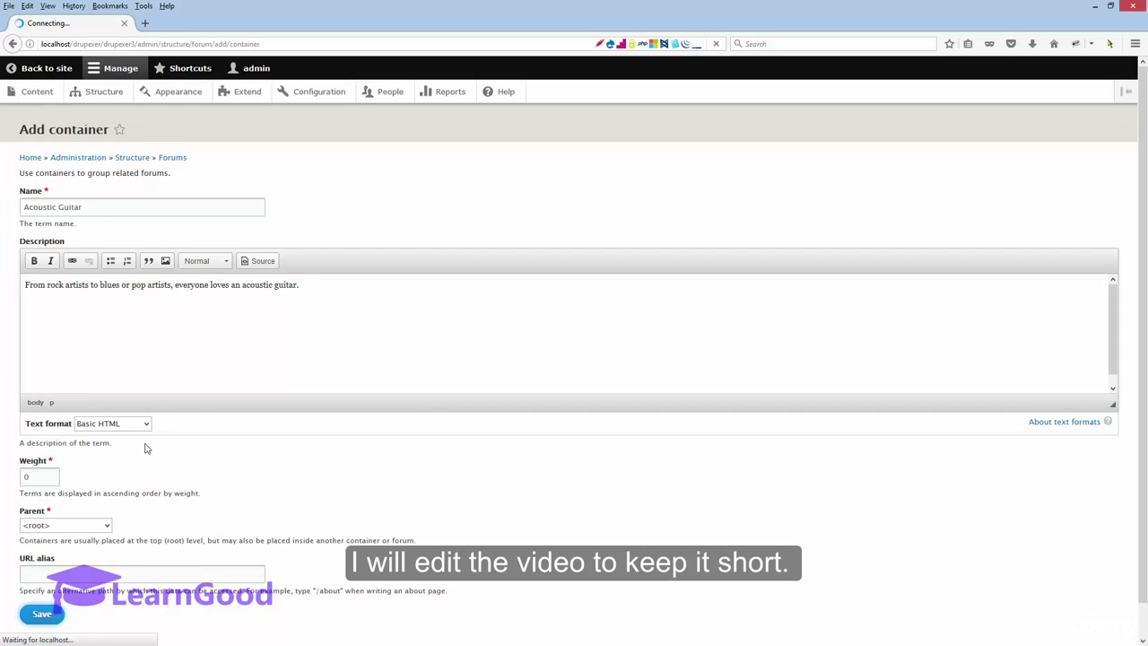
- Add two more forum containers named "Gear Studio" and "Guitar Tabs Archive"
{"action": "left_click", "coordinate": [131, 287]}
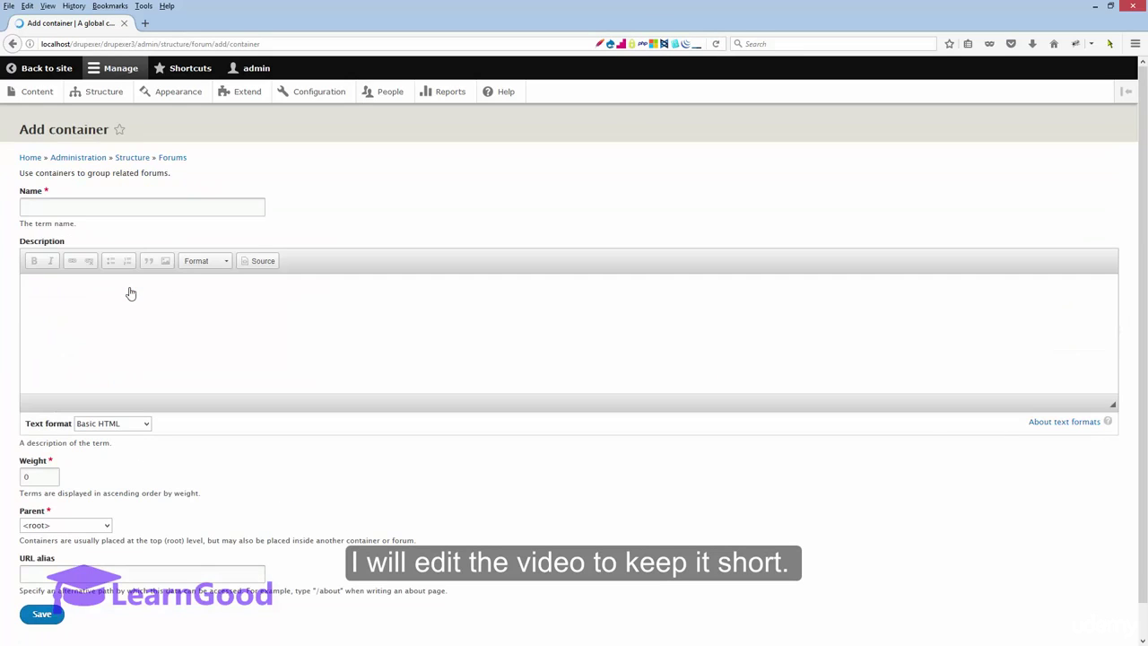
{"action": "left_click", "coordinate": [41, 206]}
{"action": "type", "text": "G"}
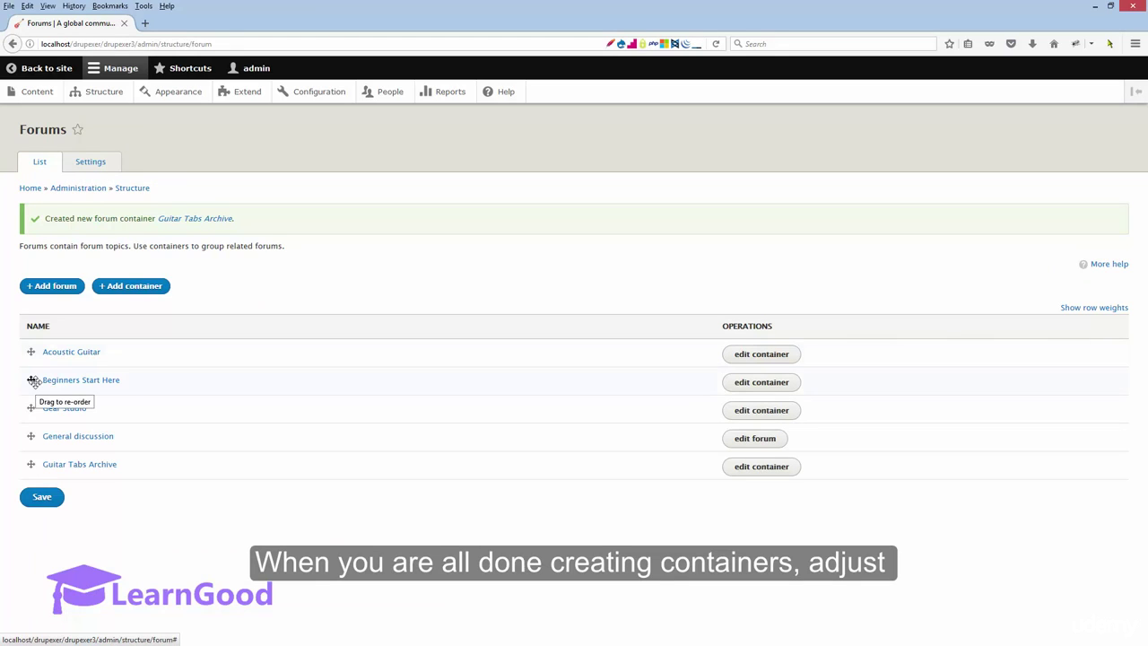
- Move "Beginners Start Here" to the top of the forum list, nest "General discussion" under it, and save the order
{"action": "left_click_drag", "start_coordinate": [30, 380], "coordinate": [31, 350]}
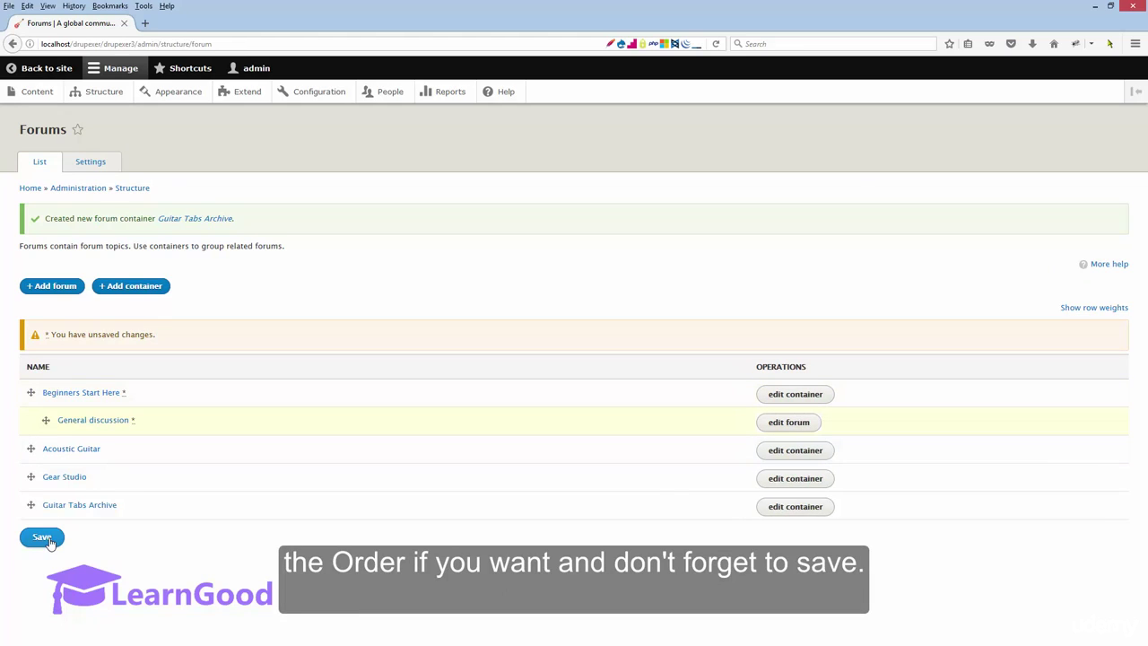
{"action": "left_click", "coordinate": [42, 537]}
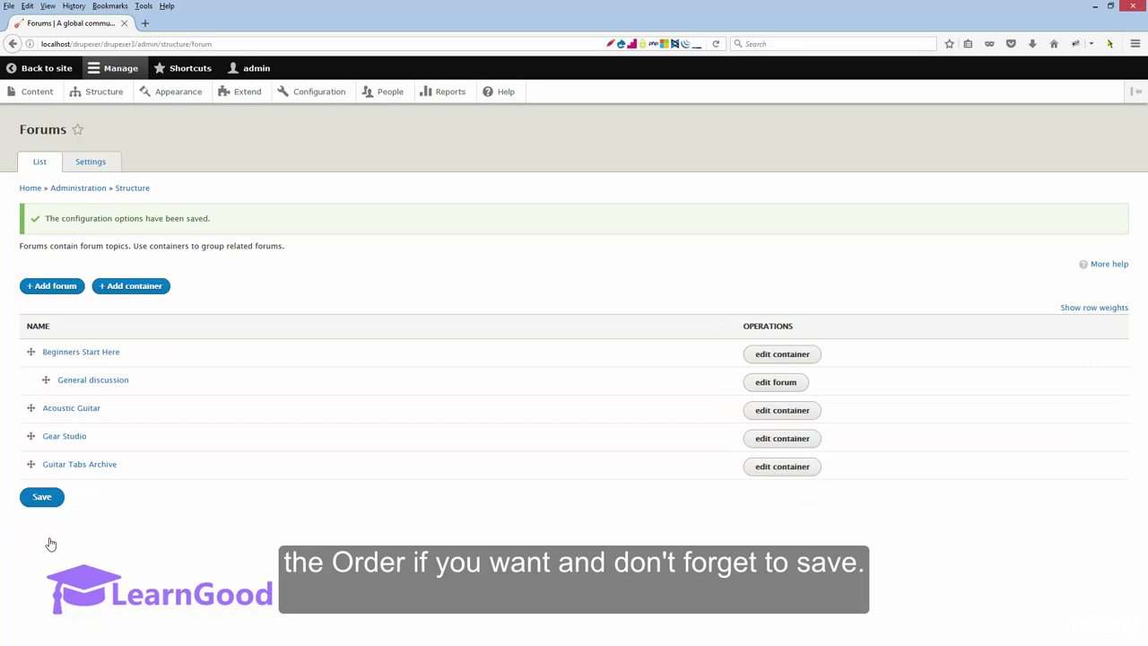
- Return to the site, view the public Forums page, and examine the "/forum" ending of its URL
{"action": "left_click", "coordinate": [41, 72]}
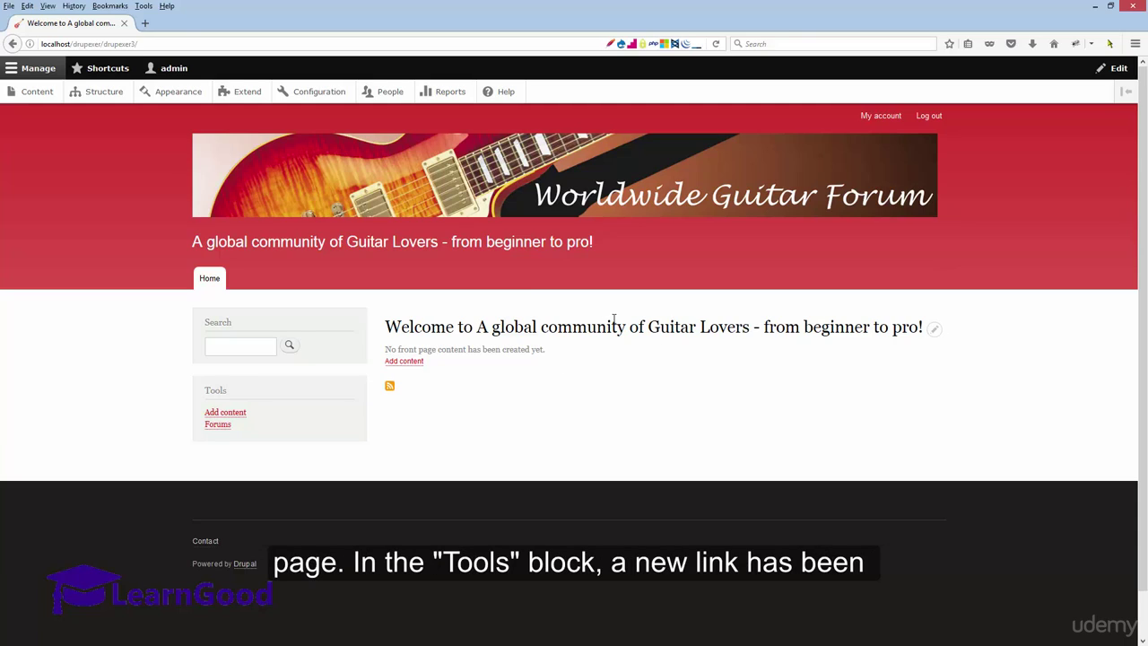
{"action": "left_click", "coordinate": [217, 425]}
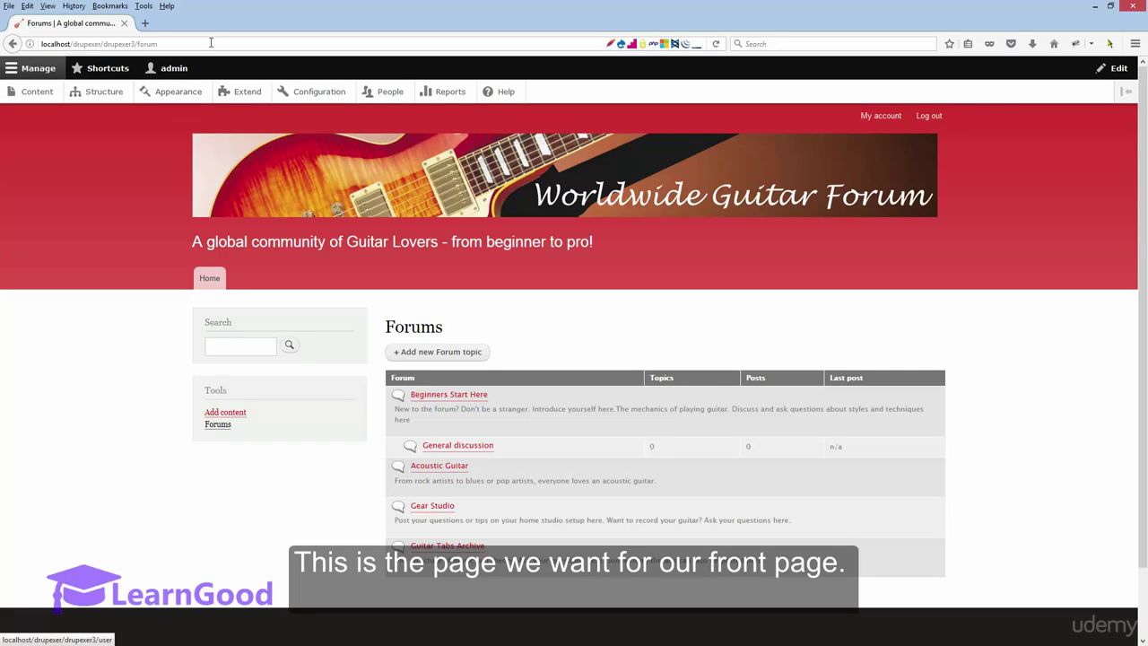
{"action": "left_click", "coordinate": [175, 43]}
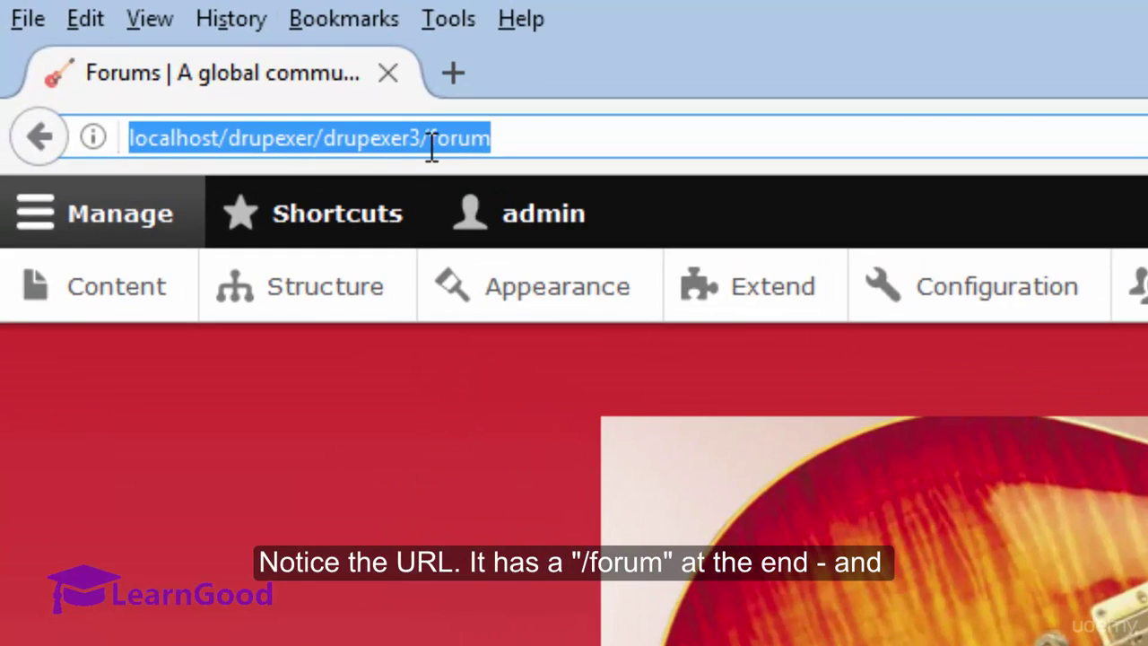
{"action": "left_click", "coordinate": [423, 143]}
{"action": "left_click", "coordinate": [558, 135], "text": "shift"}
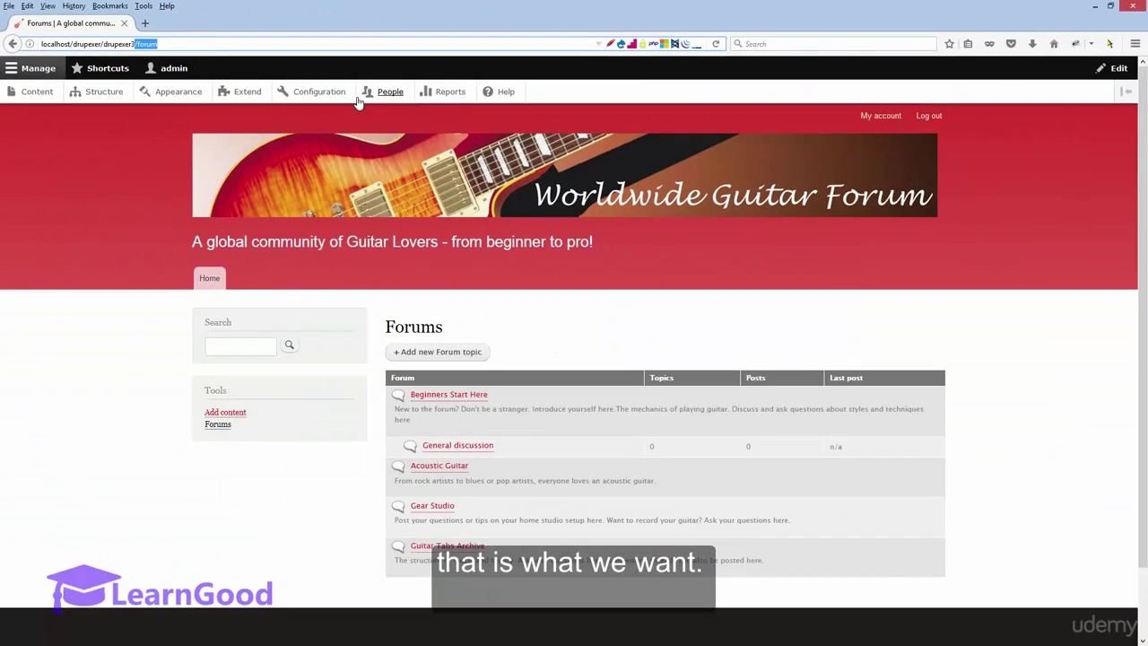
- Set the default front page to "/forum" in the basic site settings, save the configuration, and return to the site
{"action": "left_click", "coordinate": [1065, 293]}
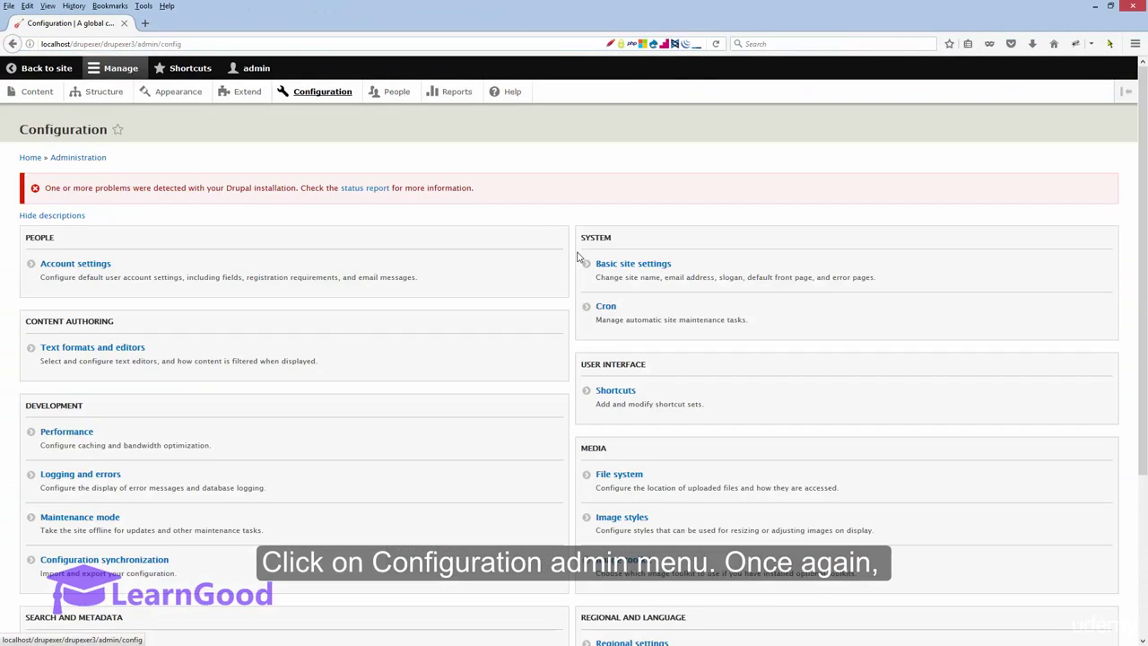
{"action": "left_click", "coordinate": [633, 265]}
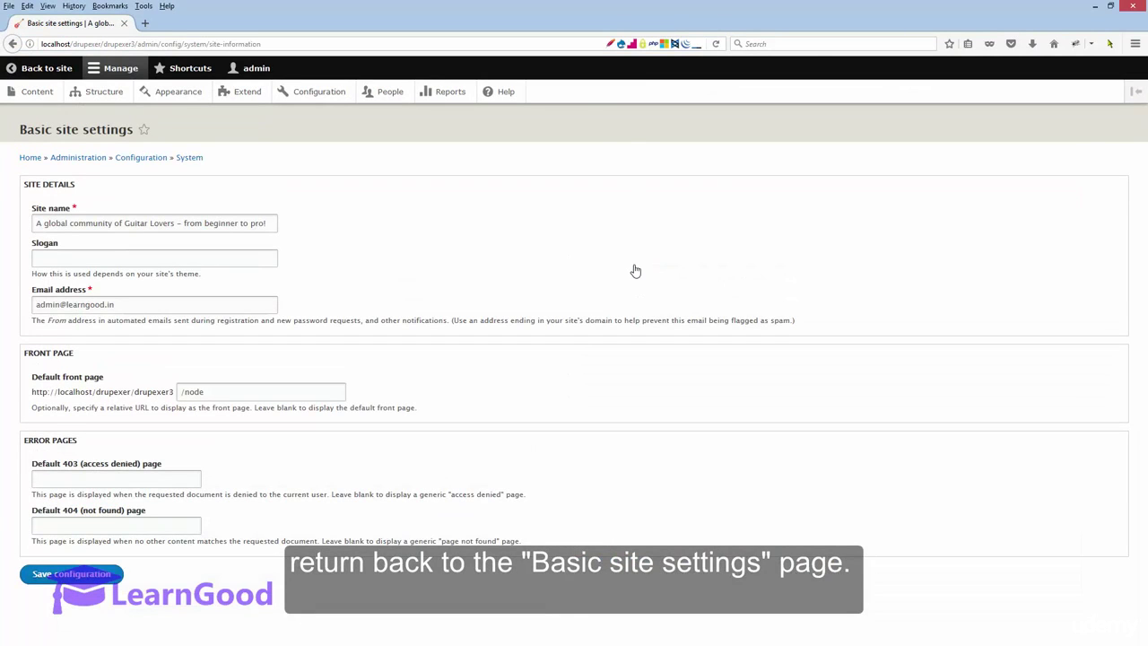
{"action": "left_click", "coordinate": [222, 392]}
{"action": "key", "text": "ctrl+a"}
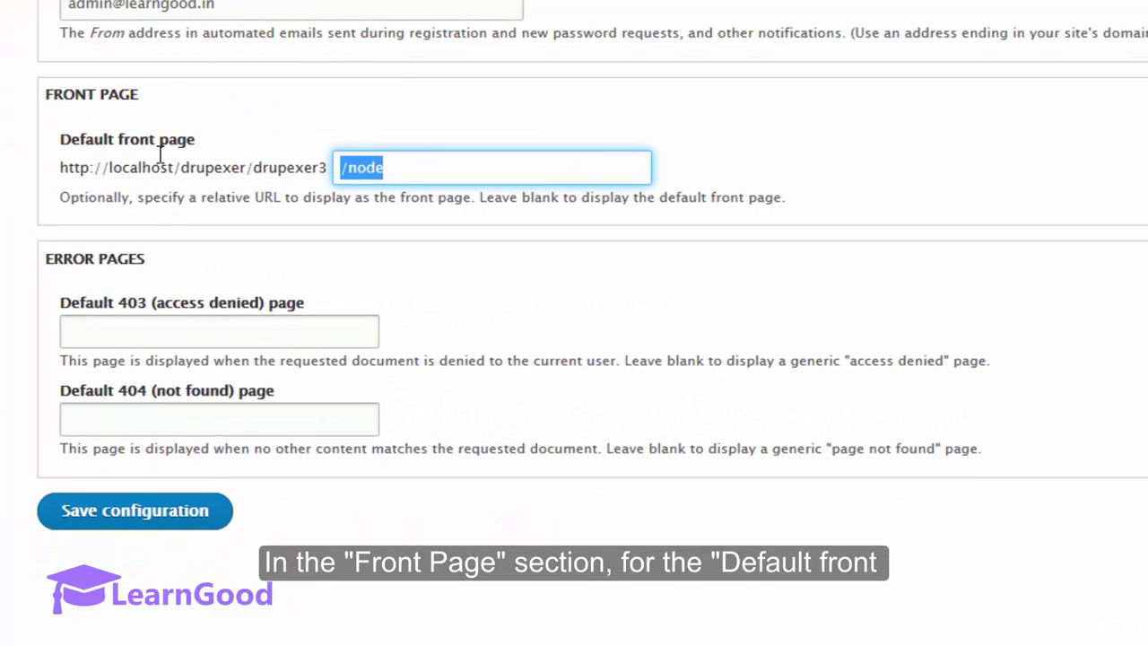
{"action": "key", "text": "BackSpace"}
{"action": "type", "text": "/f"}
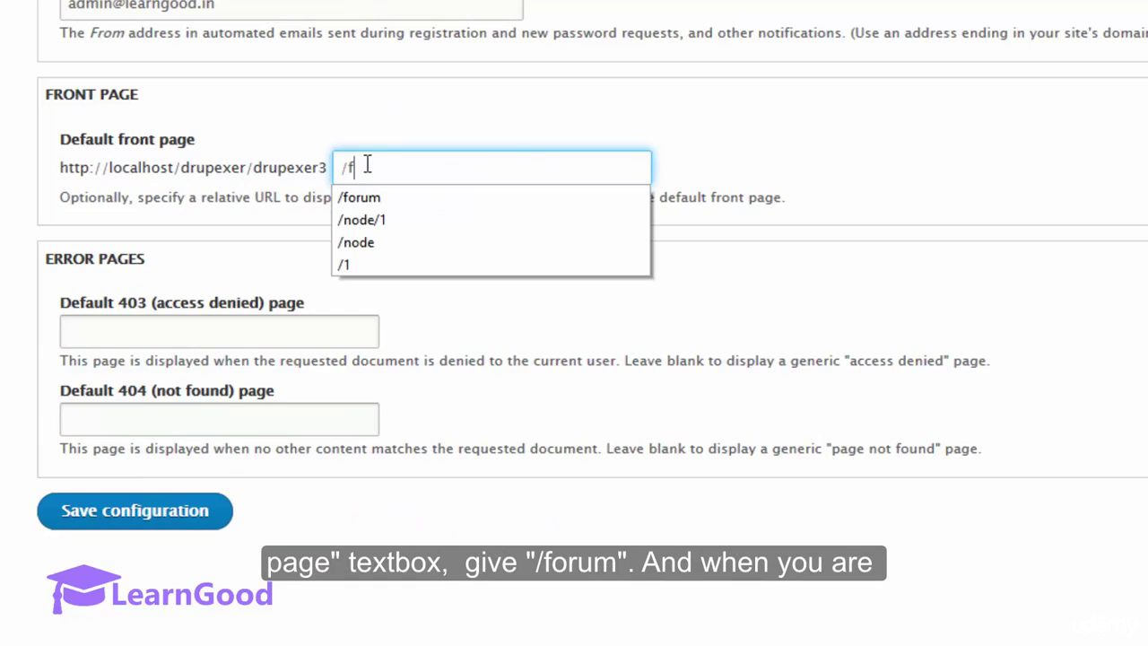
{"action": "type", "text": "orum"}
{"action": "left_click", "coordinate": [139, 519]}
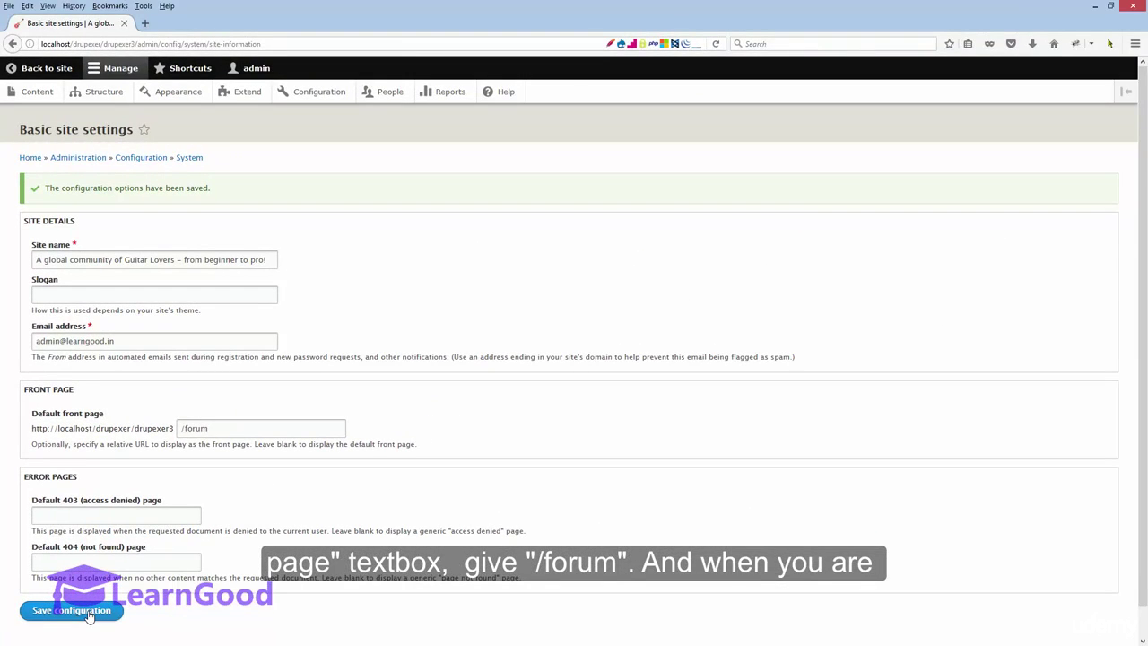
{"action": "left_click", "coordinate": [90, 613]}
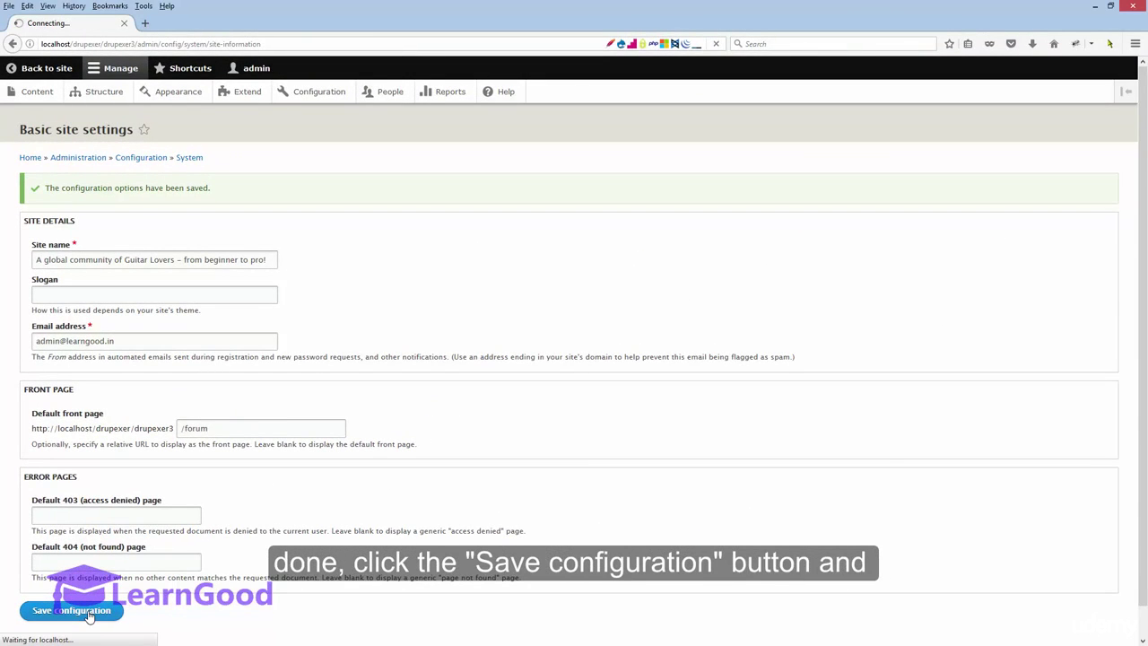
{"action": "left_click", "coordinate": [32, 70]}
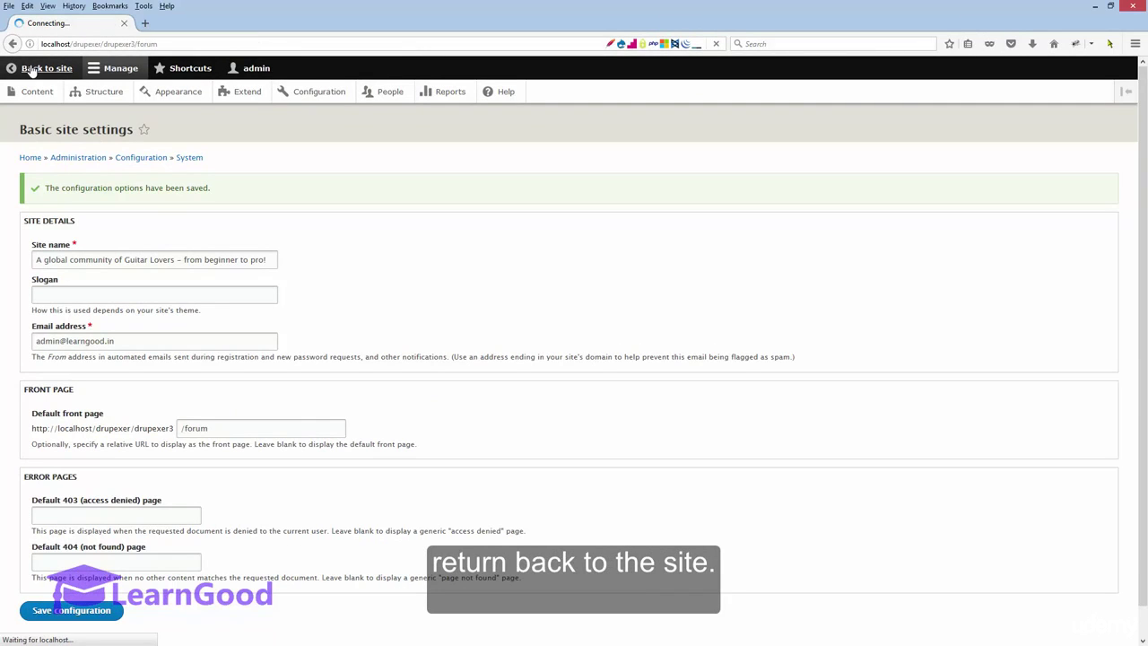